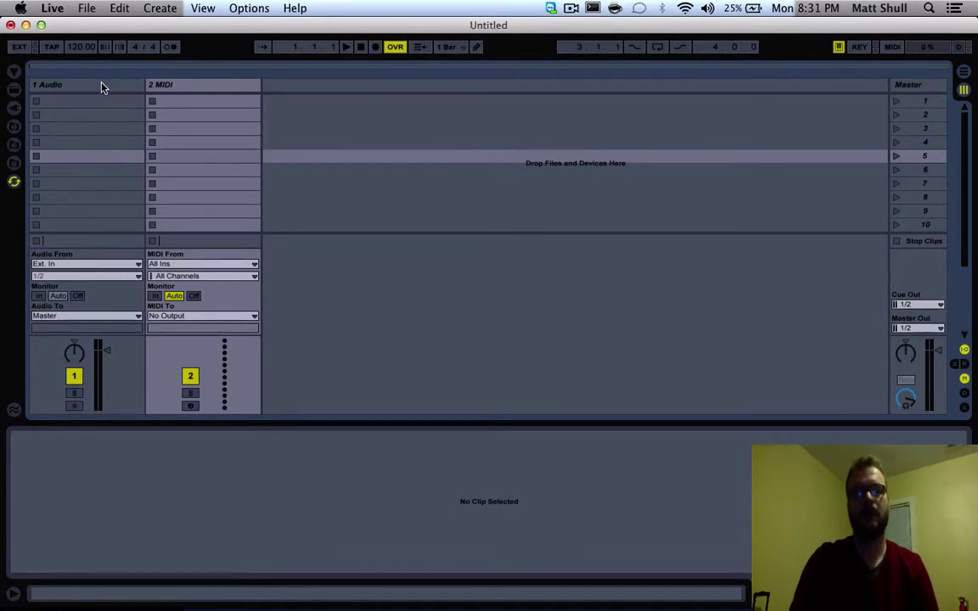
Delete the 2 MIDI track and insert a new audio track.
left_click(101, 85)
left_click(165, 86)
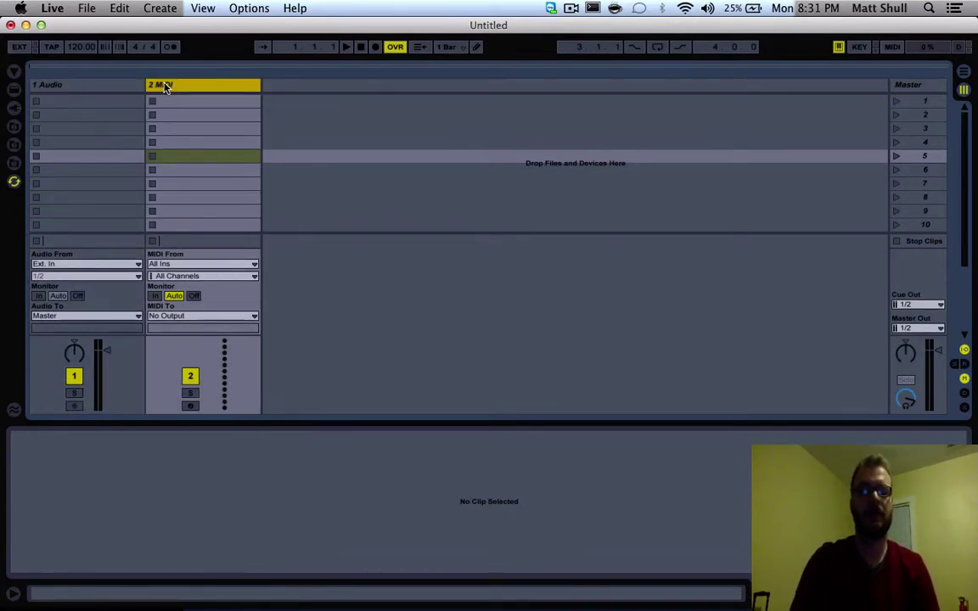
key("Delete")
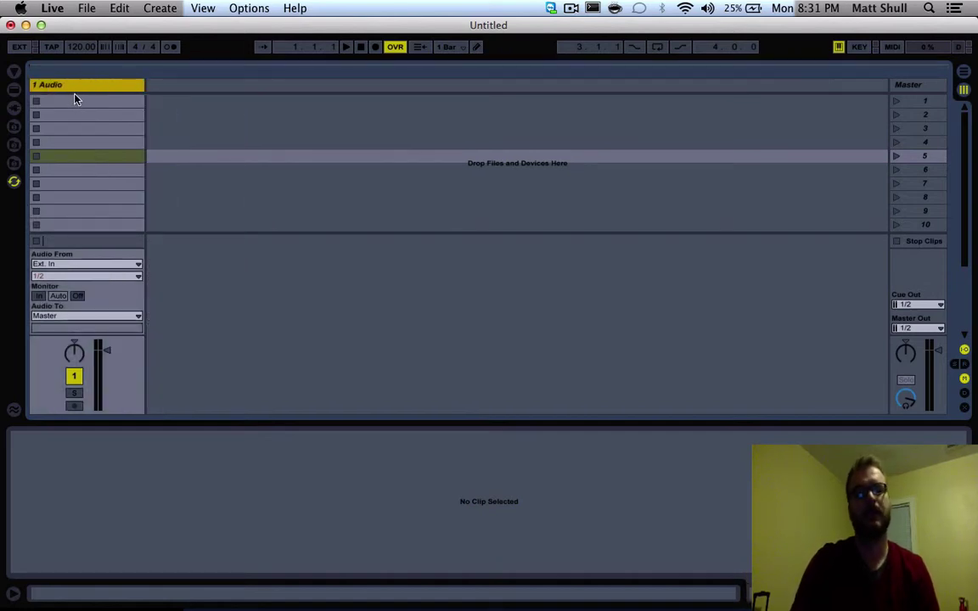
right_click(159, 88)
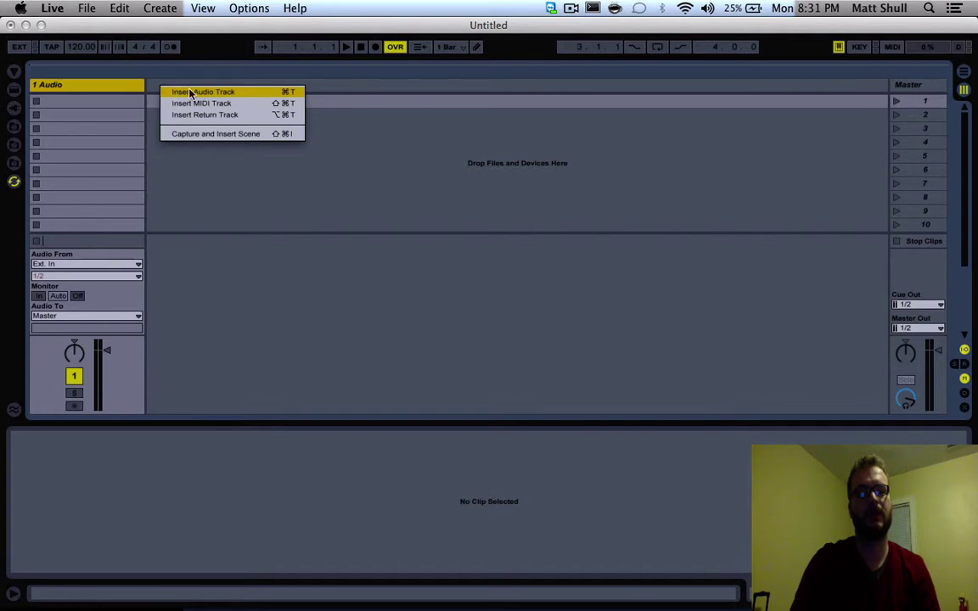
left_click(228, 94)
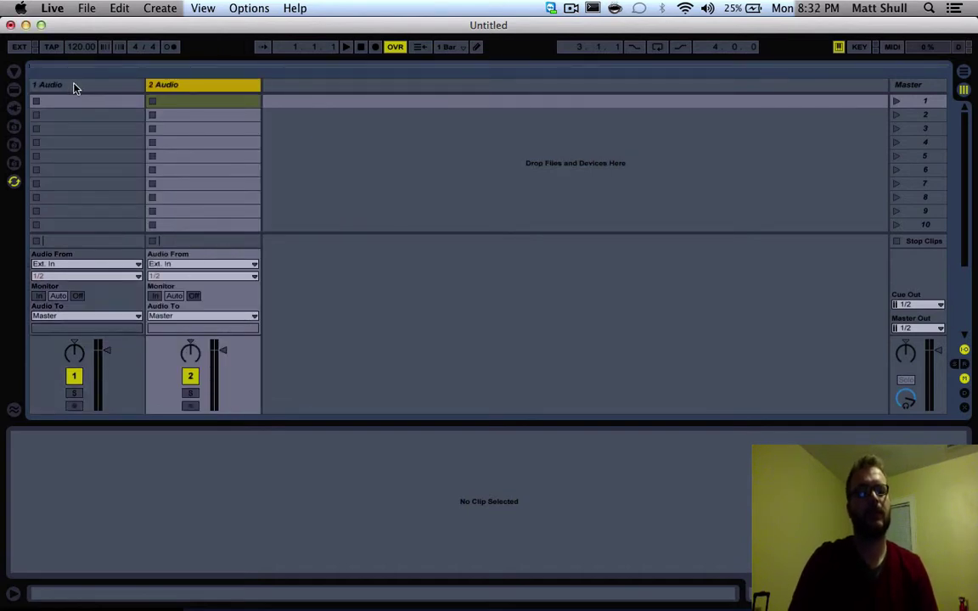
Rename the two audio tracks to 'Click' and 'Loop'.
right_click(74, 89)
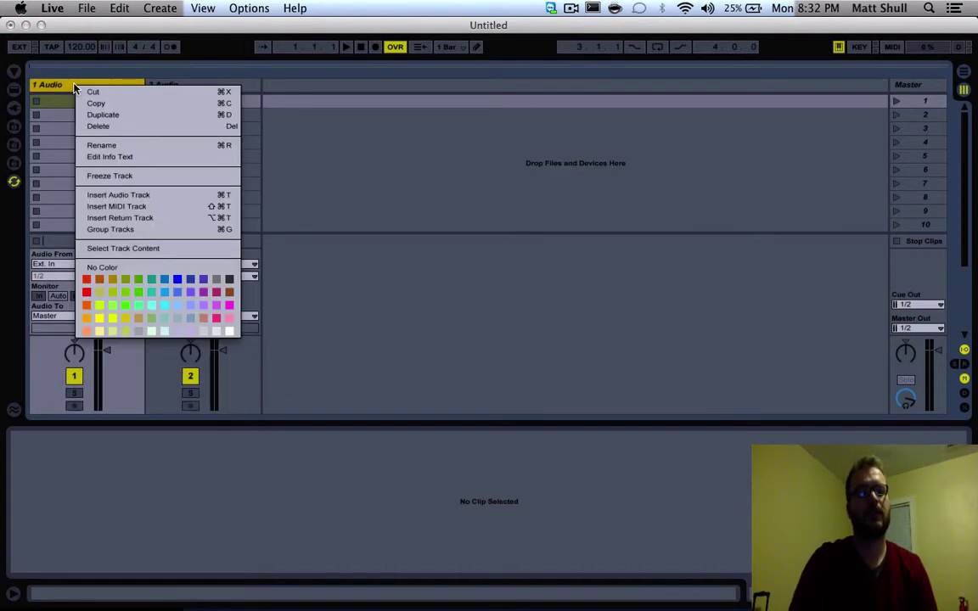
left_click(101, 146)
type("Click")
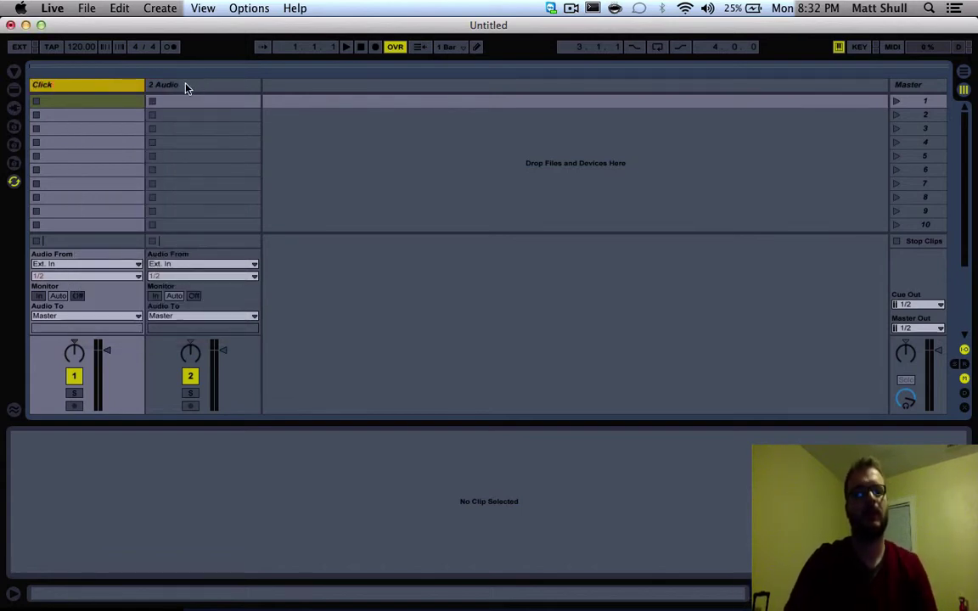
right_click(186, 87)
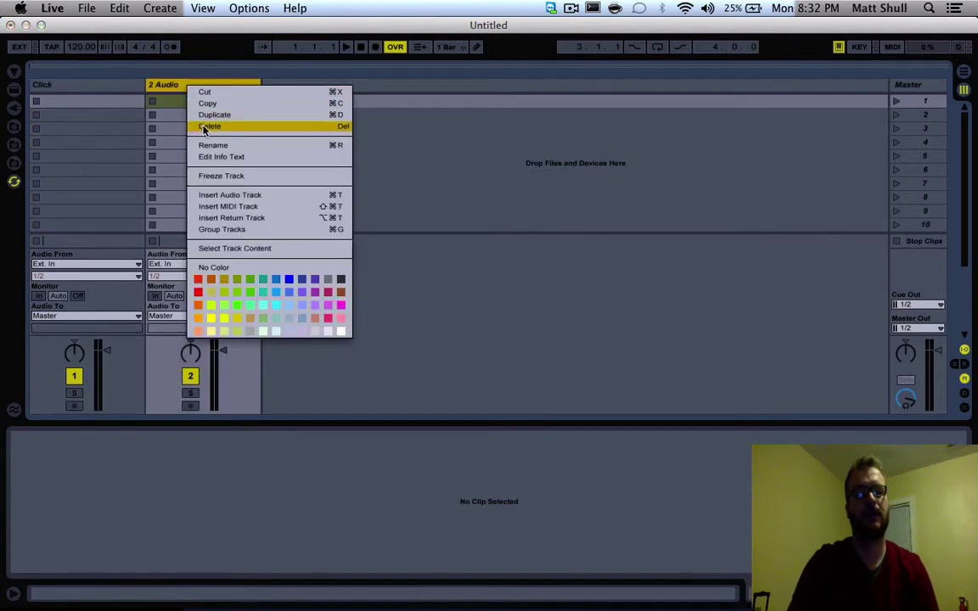
left_click(213, 146)
type("Loop")
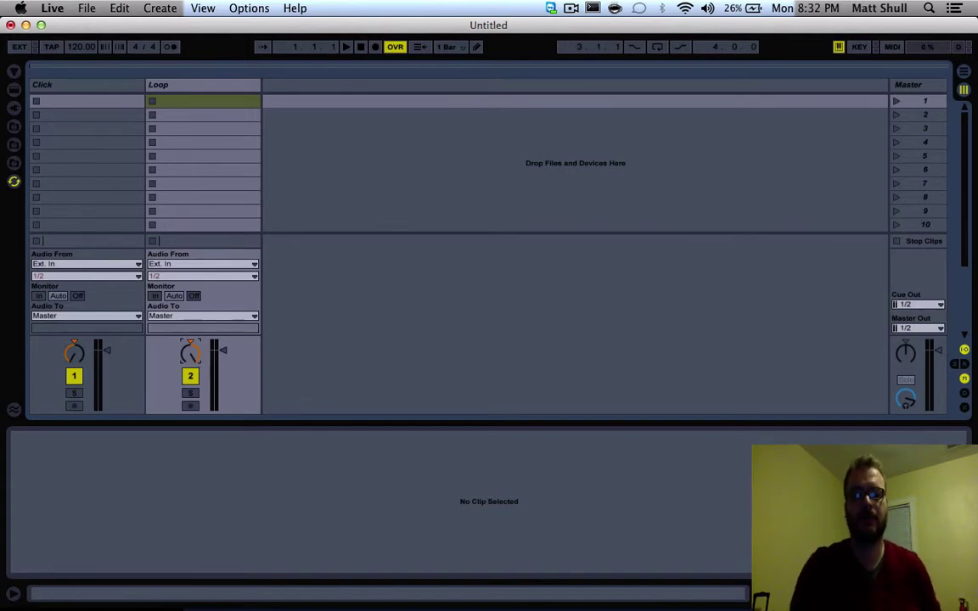
Drag CORNERSTONE (Click).wav and CORNERSTONE (Loop).wav from the Desktop into the Click and Loop tracks' first slots.
mouse_move(642, 586)
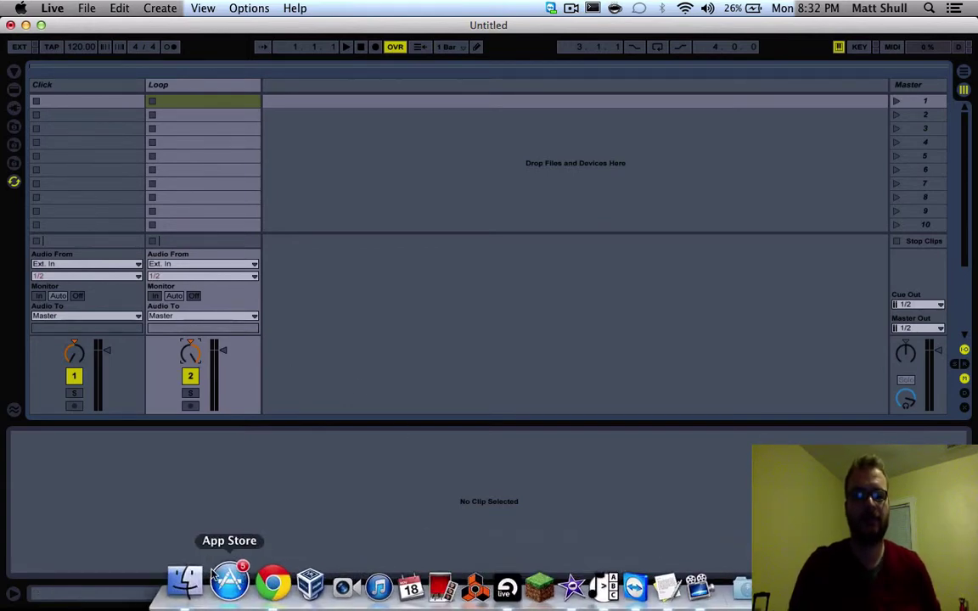
left_click(169, 587)
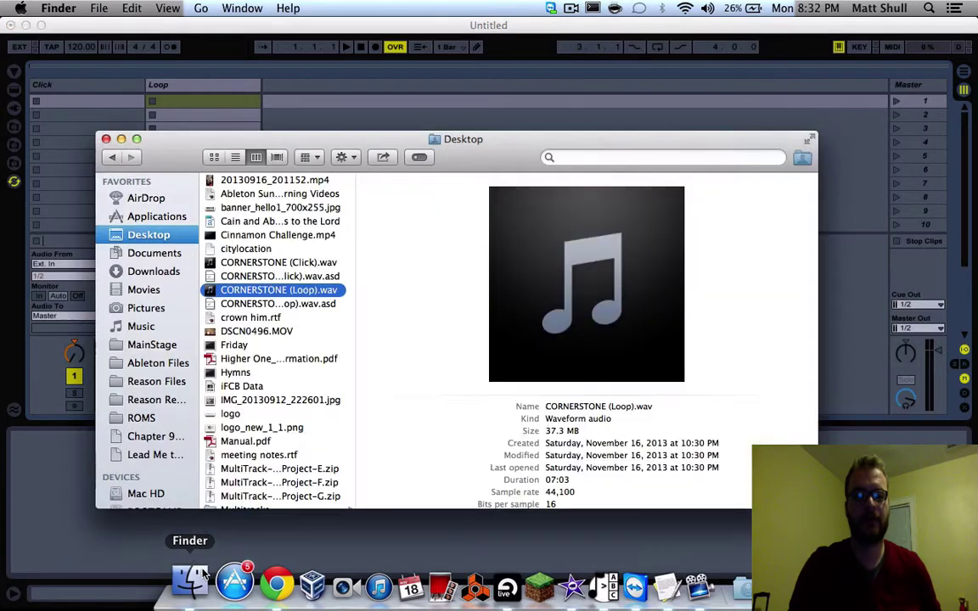
left_click(247, 265)
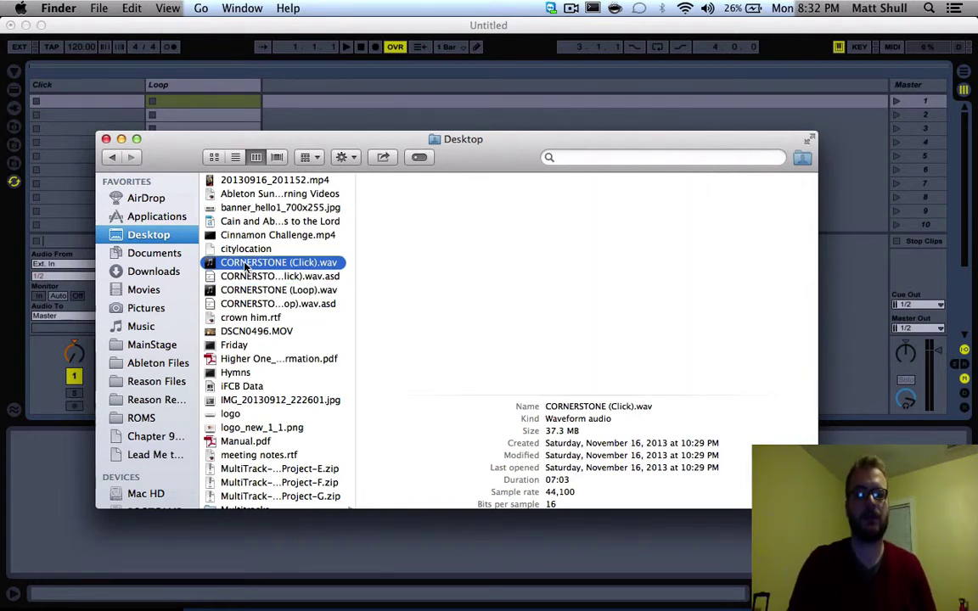
left_click(260, 292)
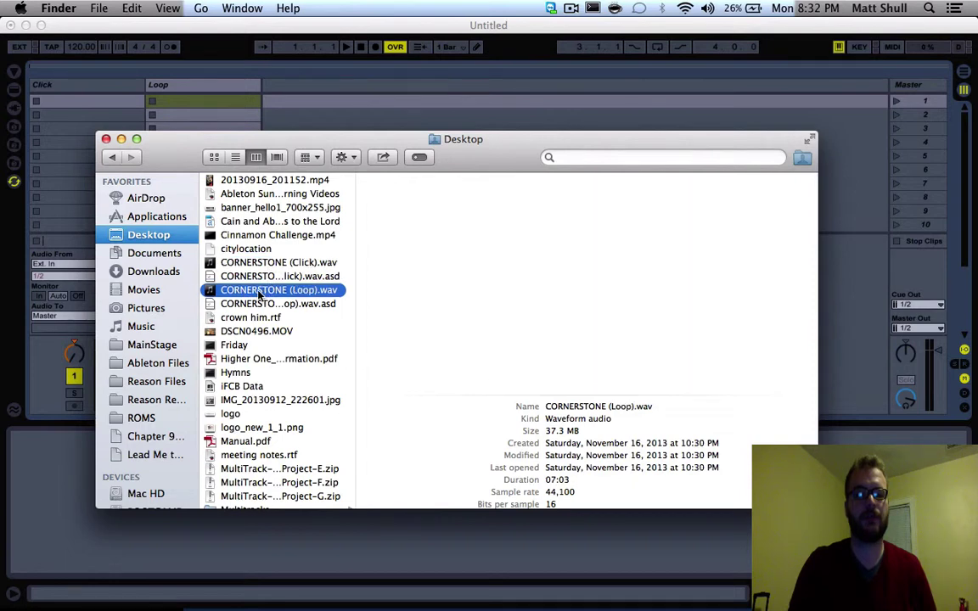
left_click_drag(229, 263, 99, 102)
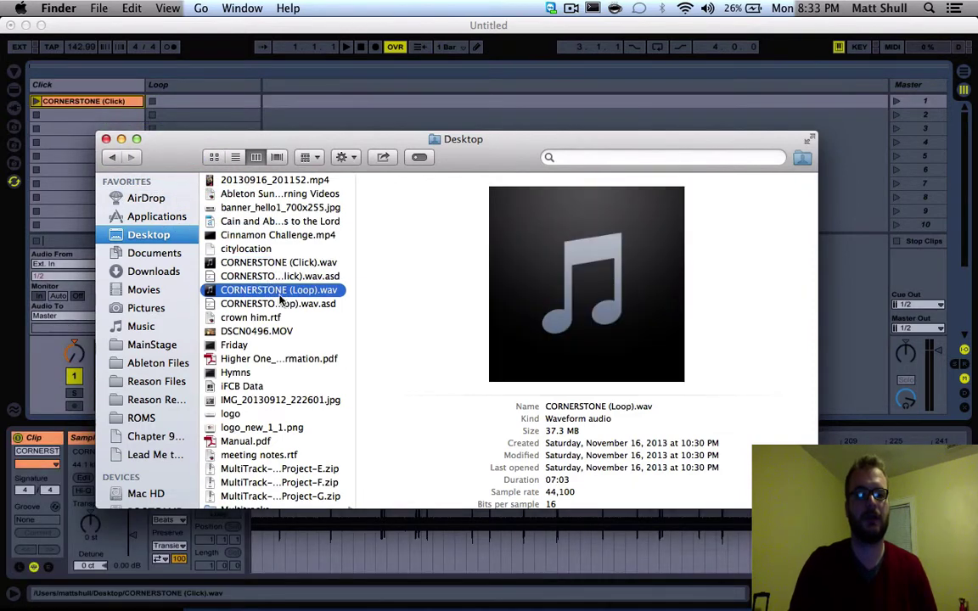
left_click_drag(273, 294, 189, 104)
Change the CORNERSTONE (Click) clip's Seg. BPM from 142.99 to 143.
left_click(288, 114)
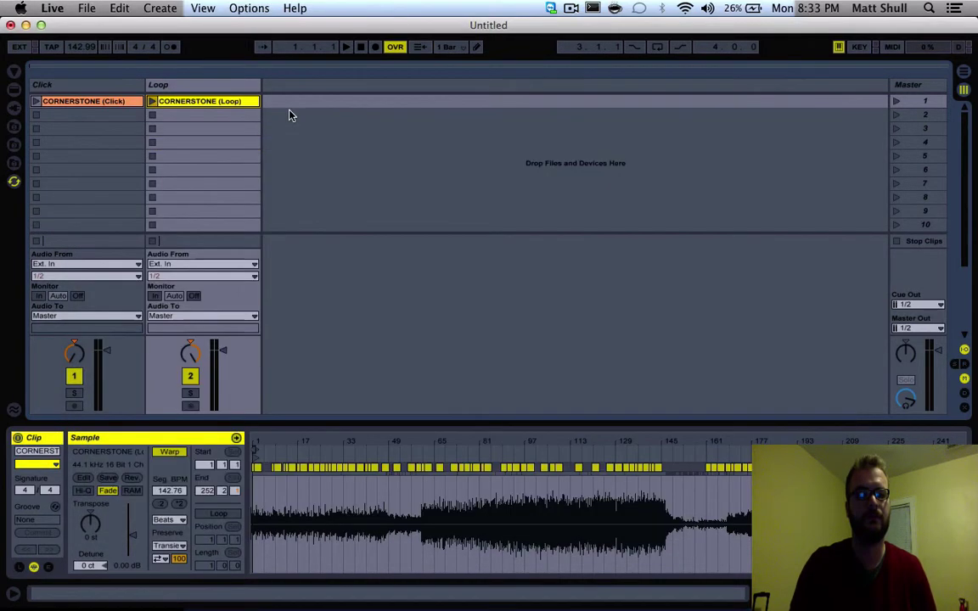
left_click(108, 105)
left_click(210, 103)
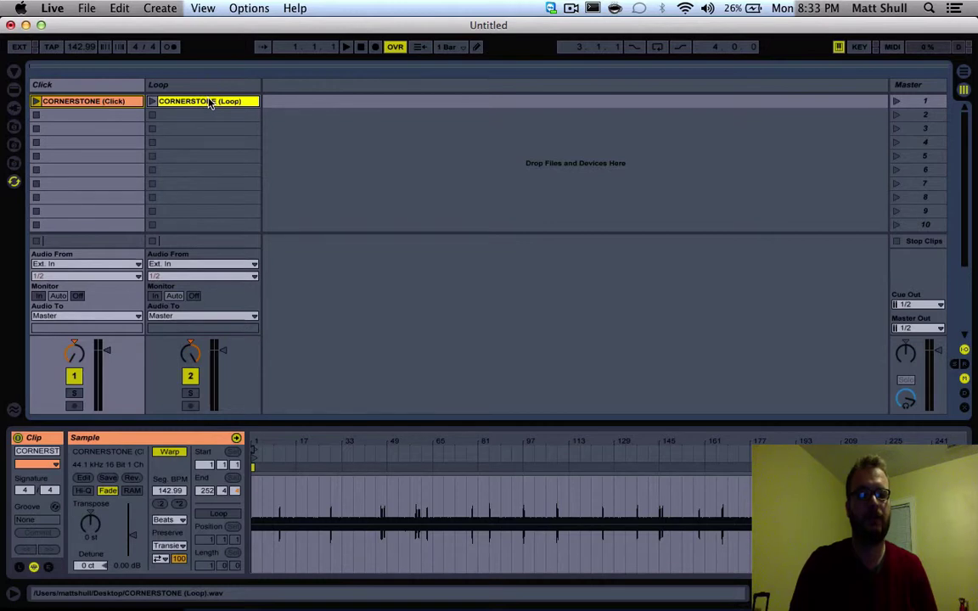
left_click(98, 103)
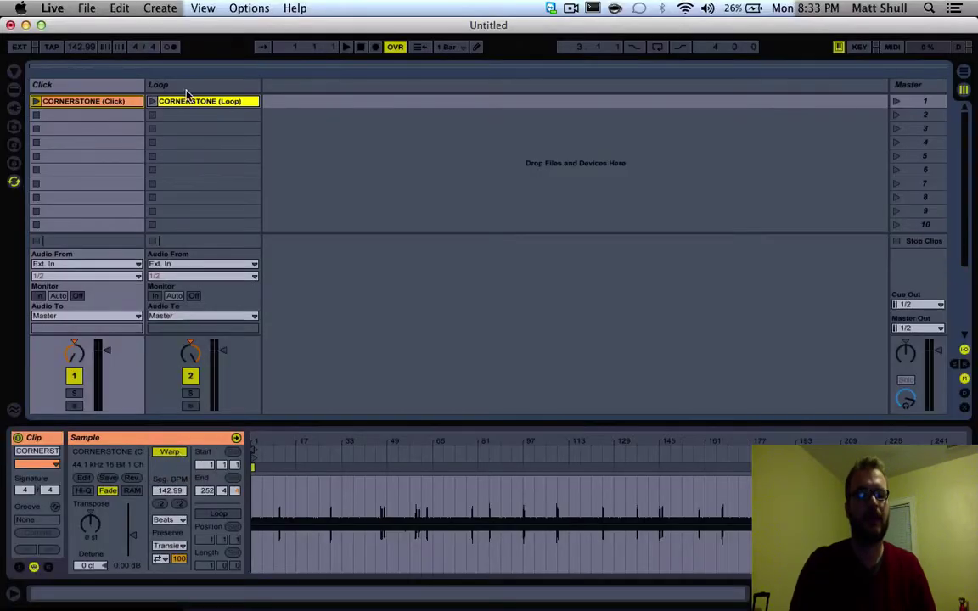
left_click(169, 100)
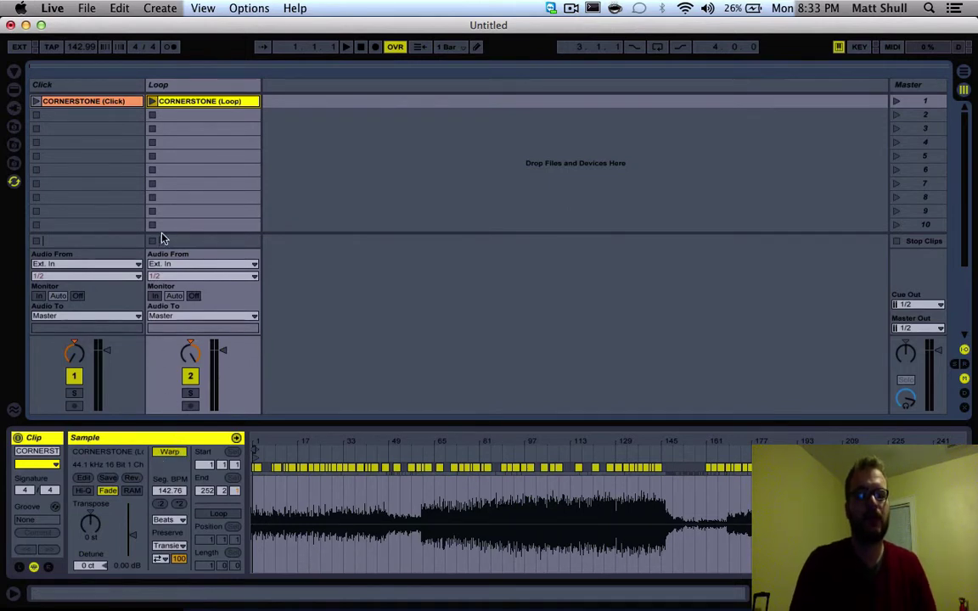
left_click(99, 100)
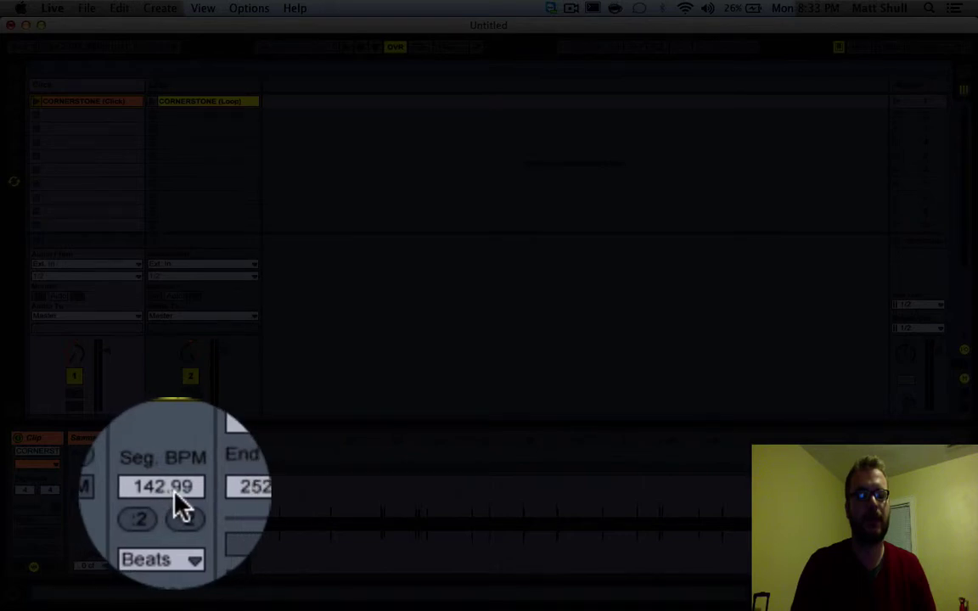
left_click(175, 496)
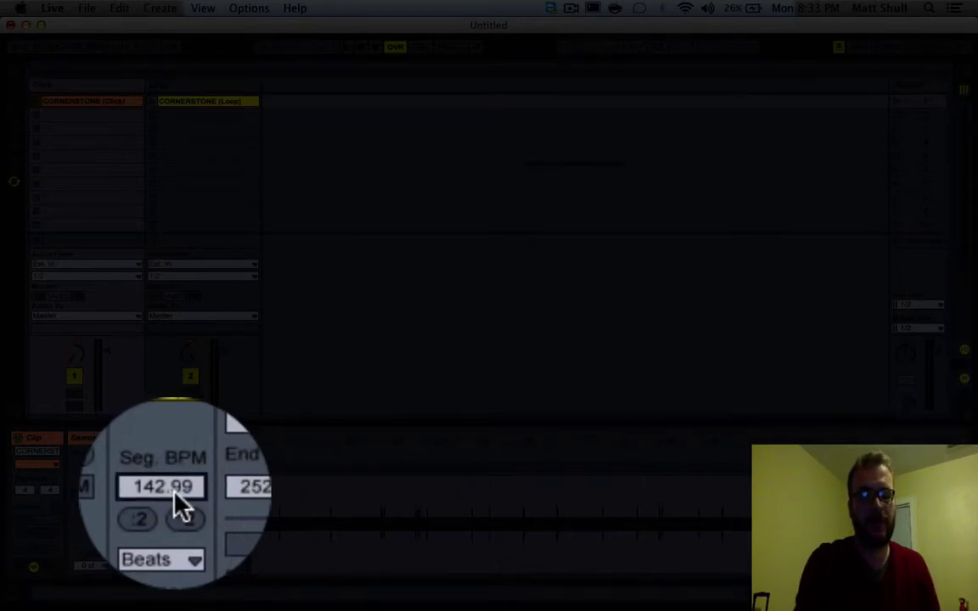
type("143")
key("Return")
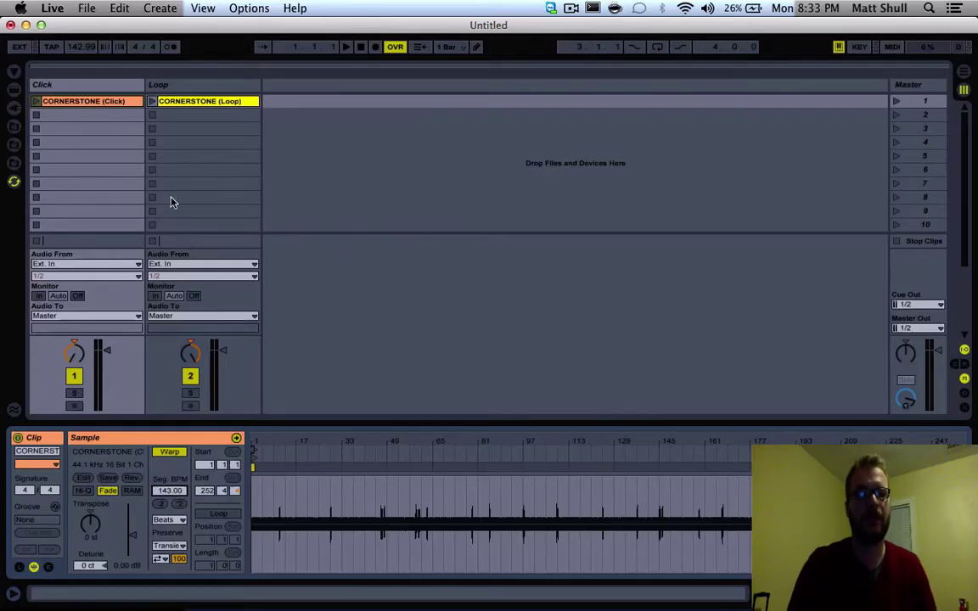
Select the CORNERSTONE (Loop) clip and try shifting a warp point near bar 60.
left_click(206, 102)
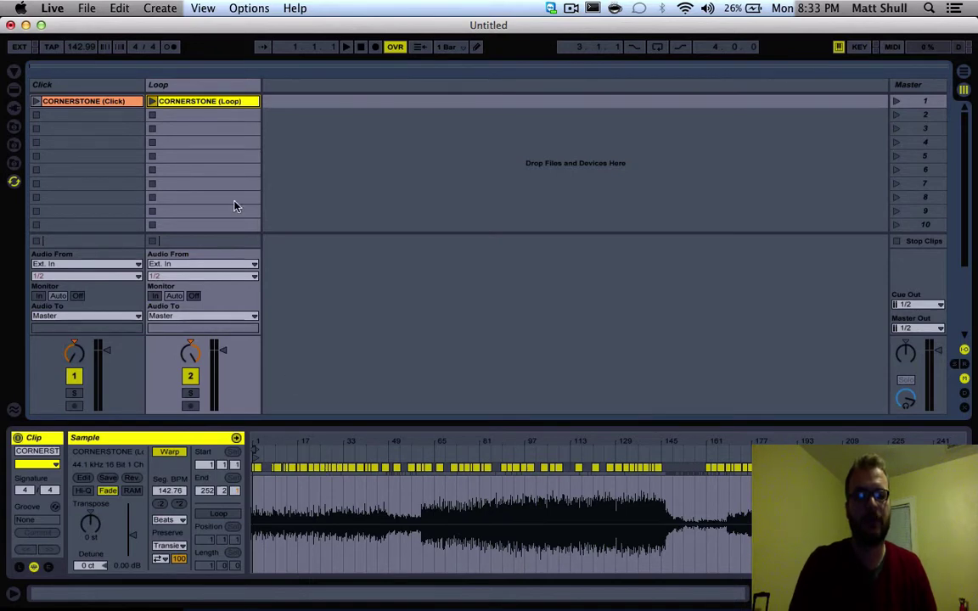
left_click(119, 101)
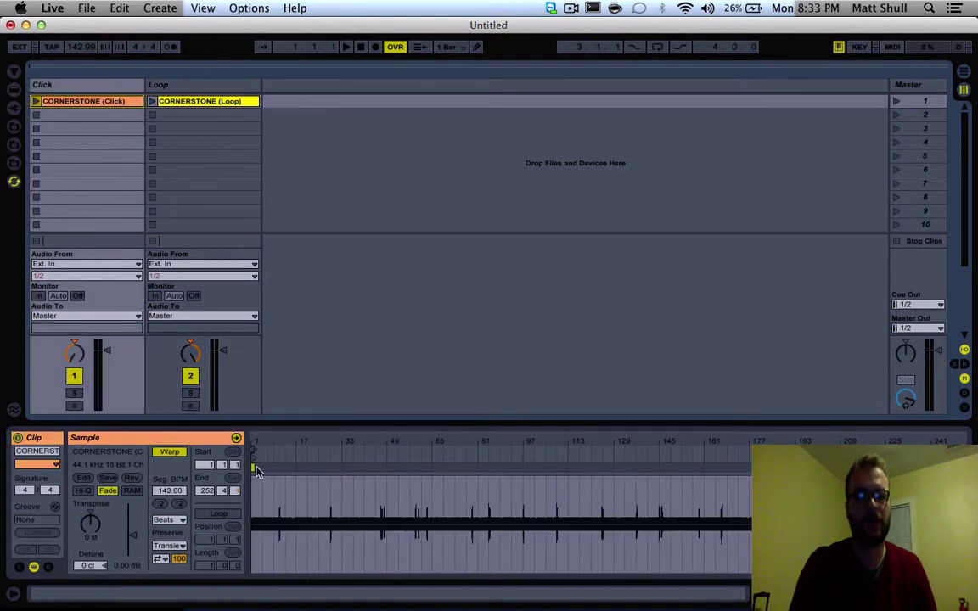
left_click(183, 102)
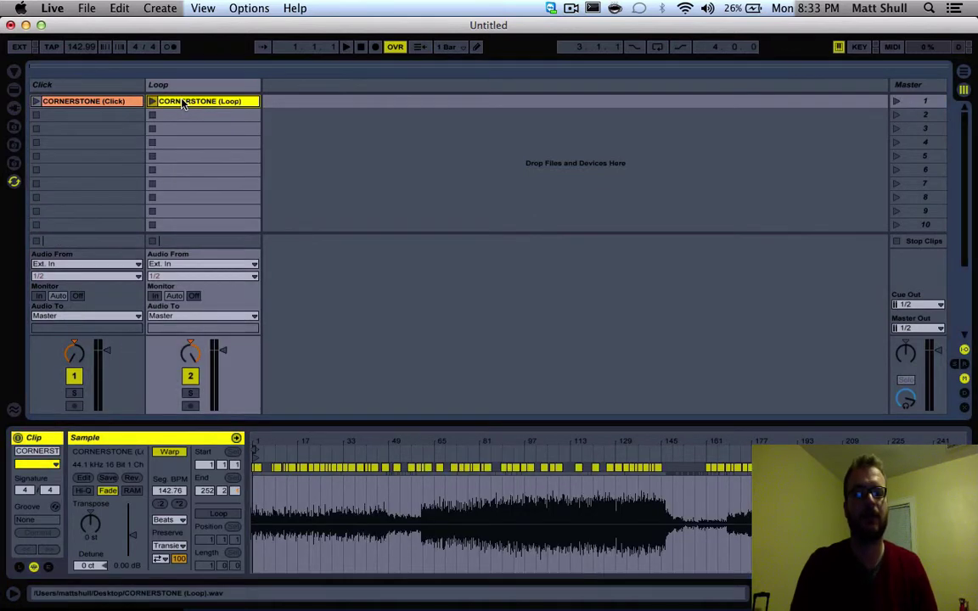
left_click(419, 468)
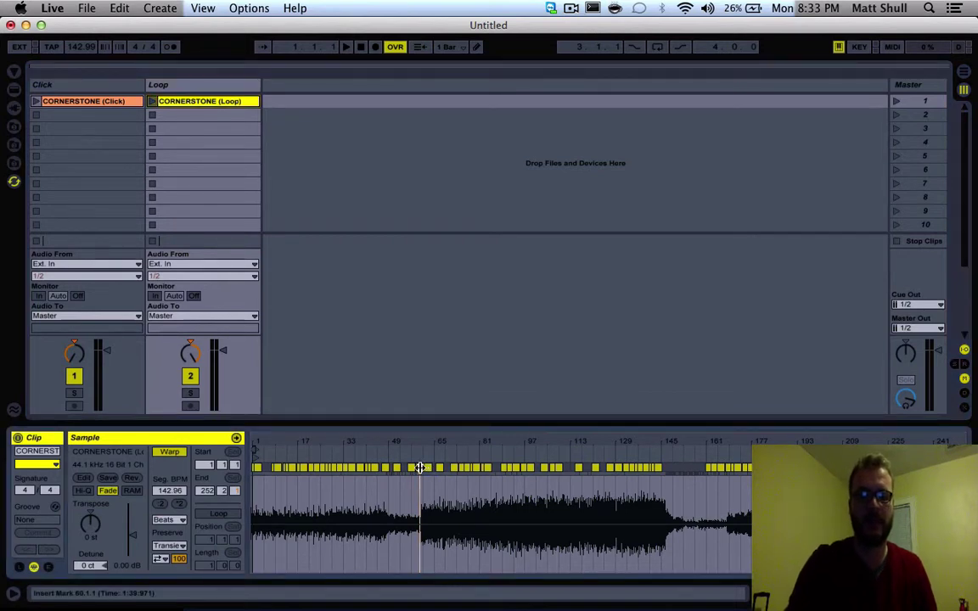
left_click_drag(420, 468, 439, 467)
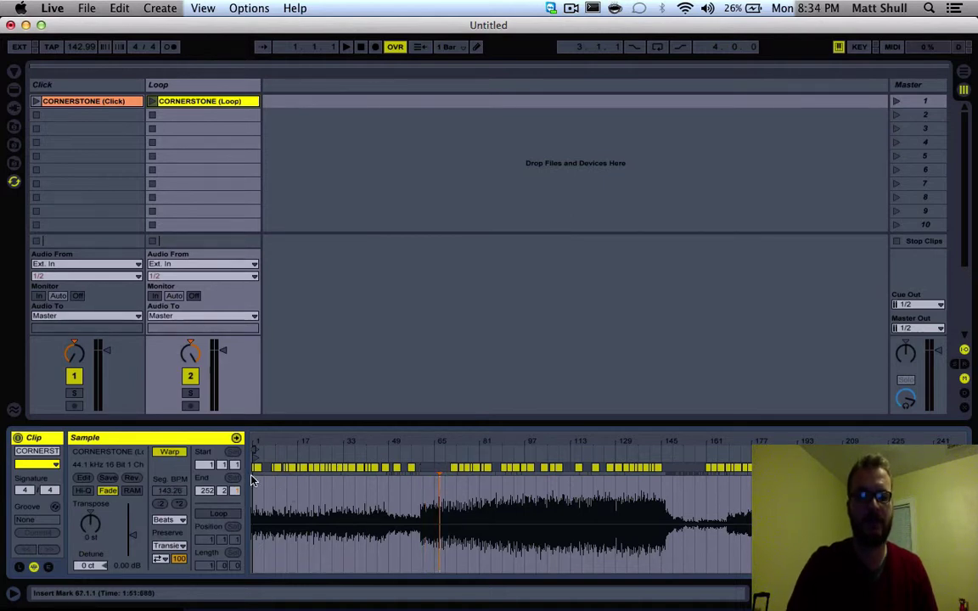
left_click(255, 466)
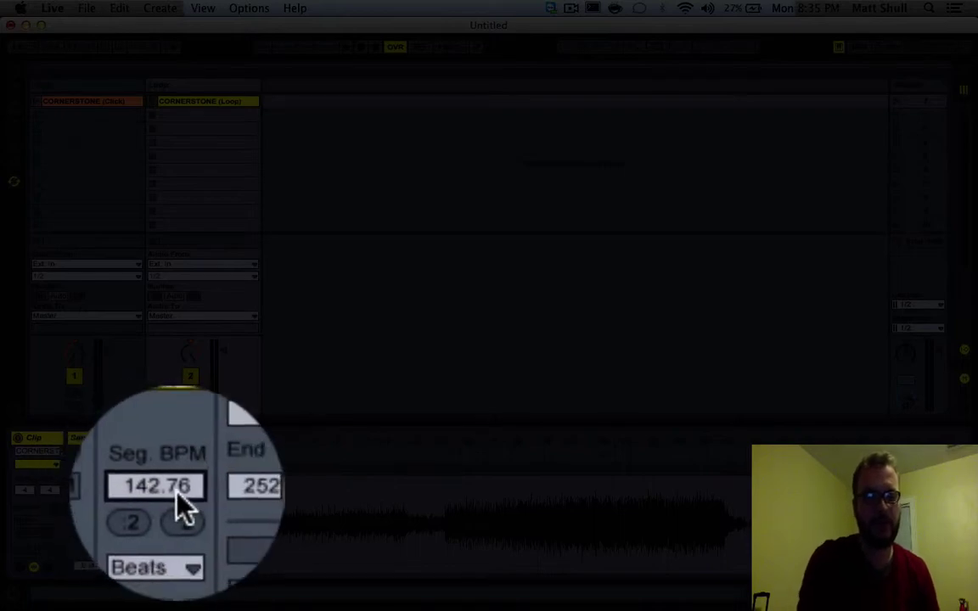
Change the CORNERSTONE (Loop) clip's Seg. BPM from 142.76 to 143.
left_click(177, 494)
type("143")
key("Return")
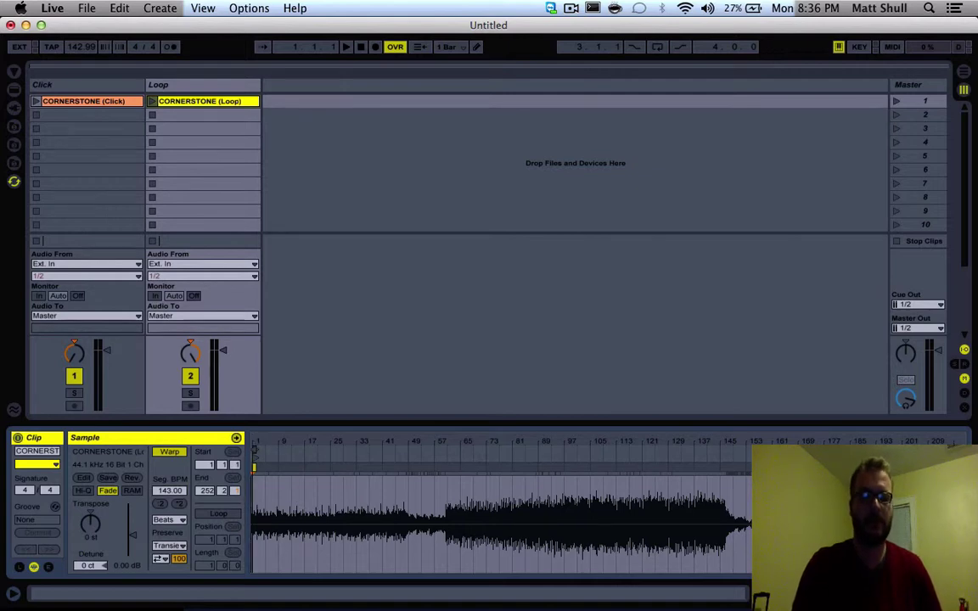
Move the CORNERSTONE (Loop) clip's start marker onto its first transient at bar 1.
left_click_drag(254, 443, 315, 478)
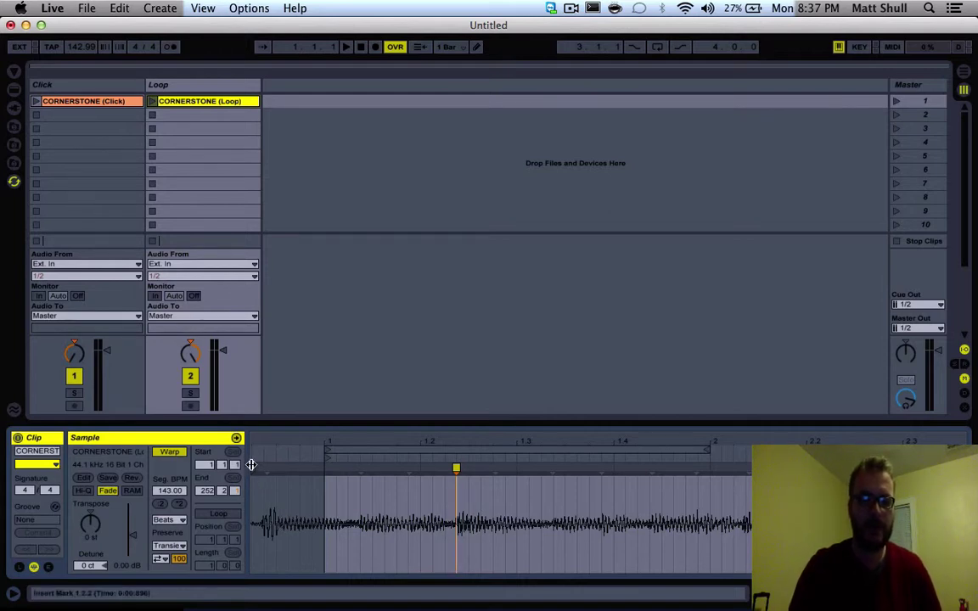
left_click(251, 464)
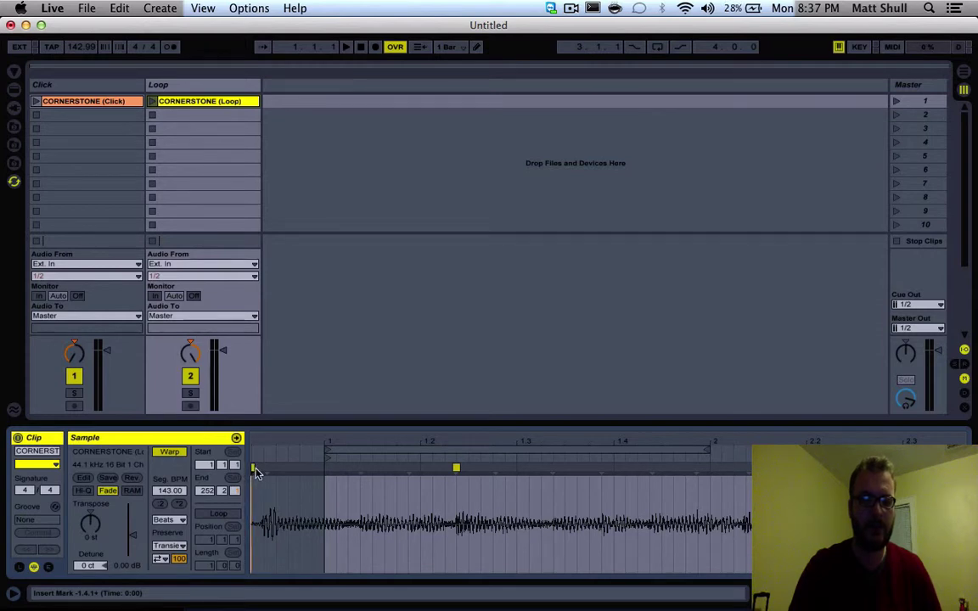
left_click(456, 467)
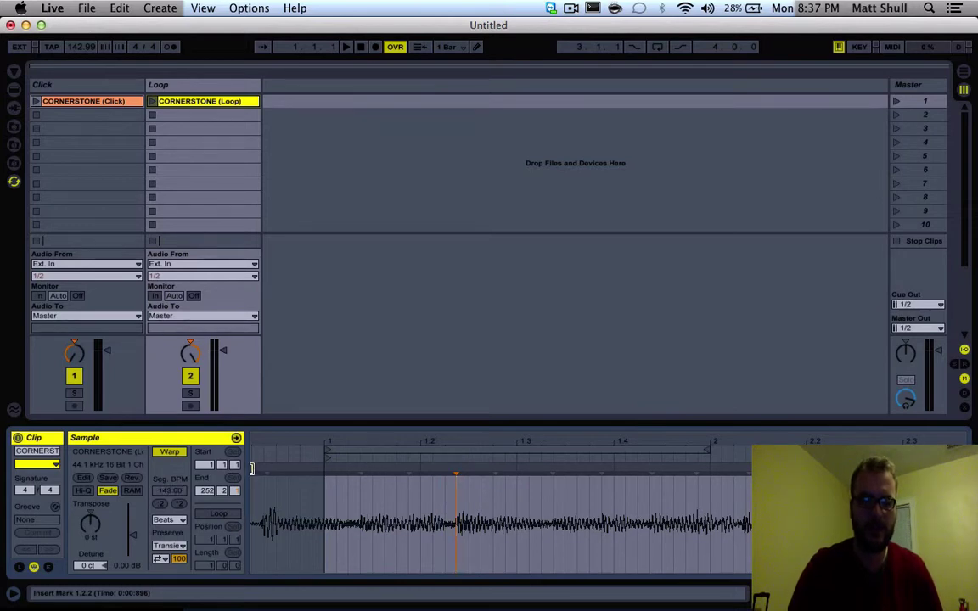
mouse_move(253, 467)
left_mouse_down()
mouse_move(343, 467)
mouse_move(323, 470)
left_mouse_up()
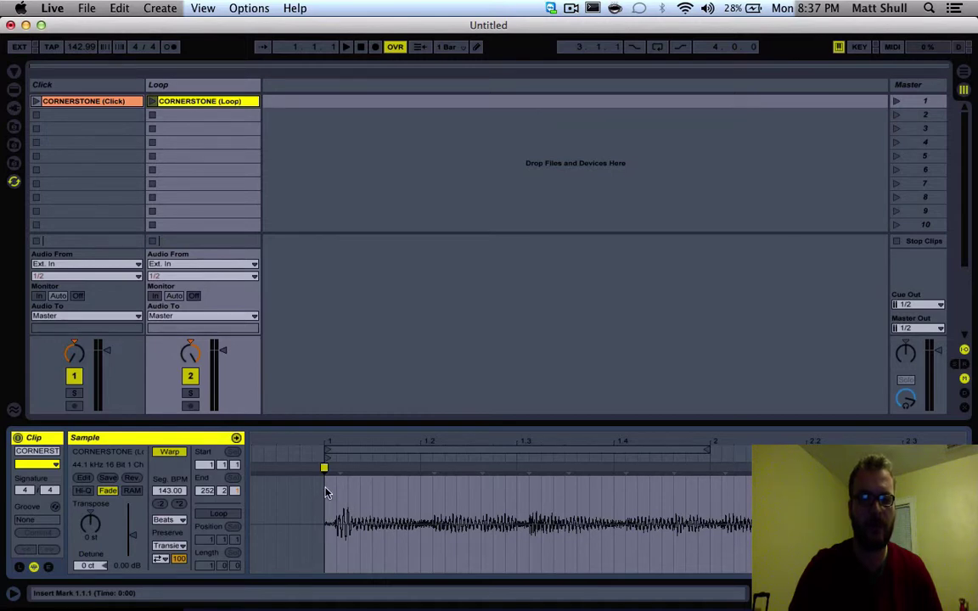
left_click_drag(297, 443, 297, 388)
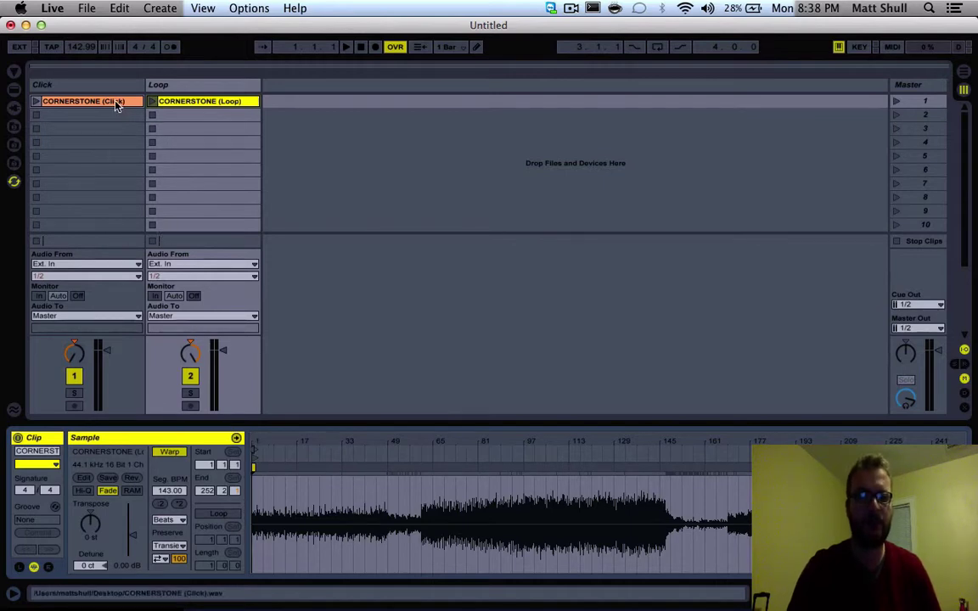
Move the CORNERSTONE (Click) clip's start marker onto its first click at bar 1.
left_click(113, 103)
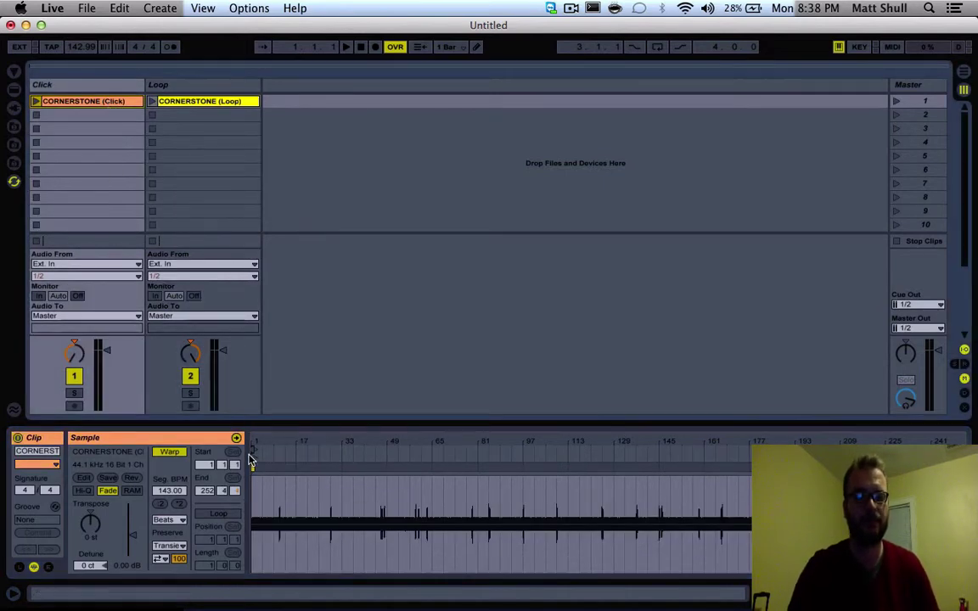
left_click_drag(252, 443, 251, 518)
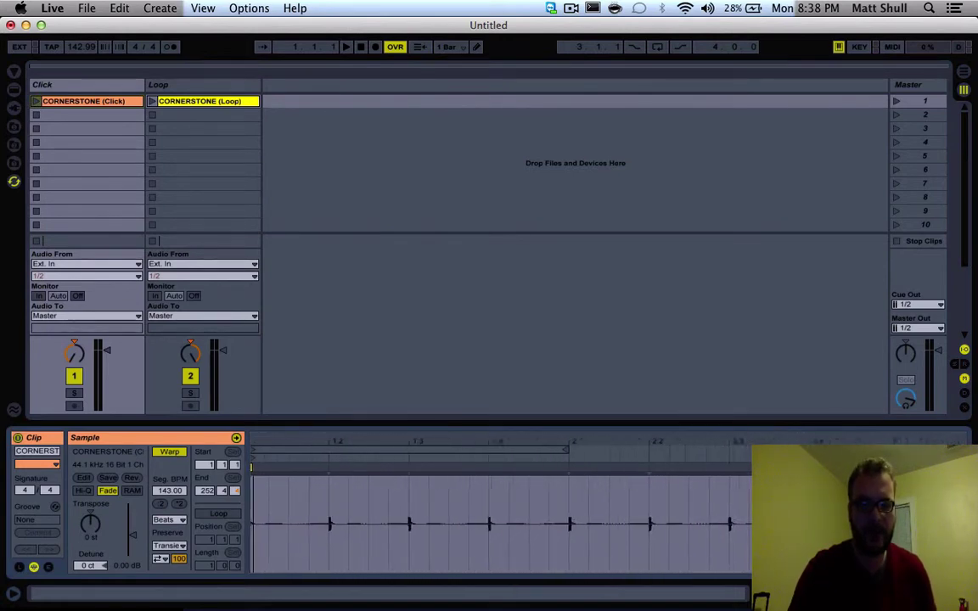
left_click_drag(272, 440, 272, 450)
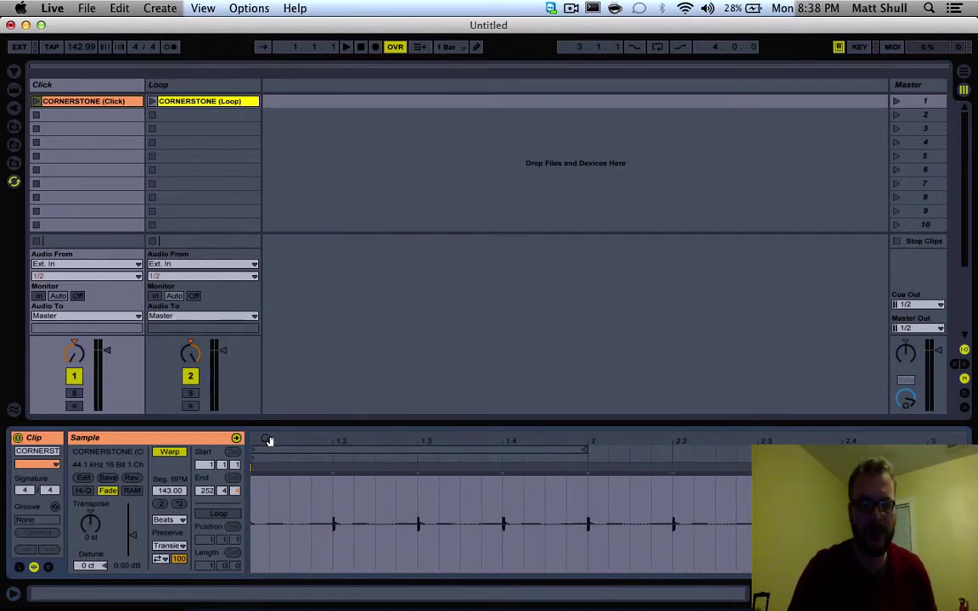
scroll(277, 514, "left", 2)
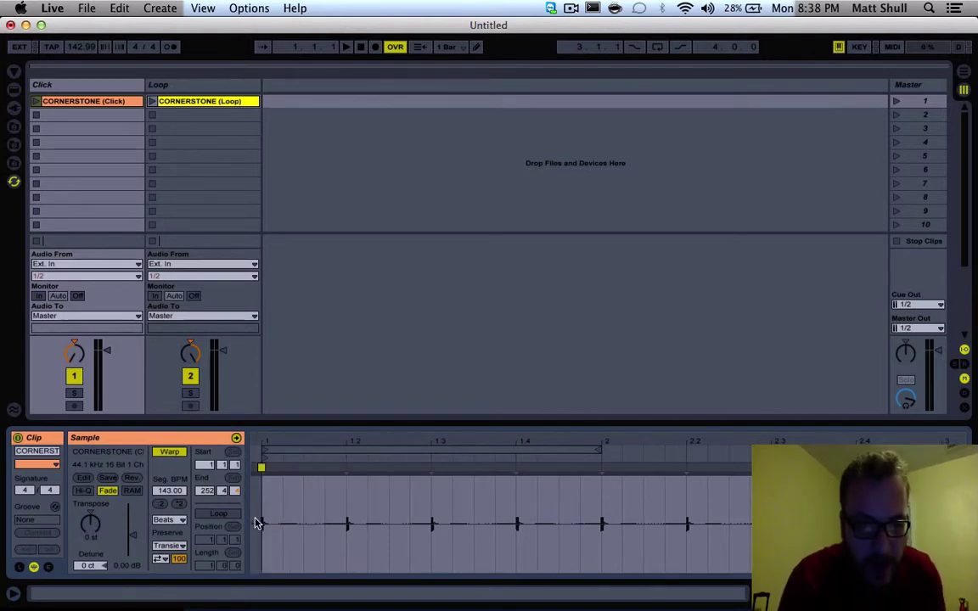
left_click(253, 490)
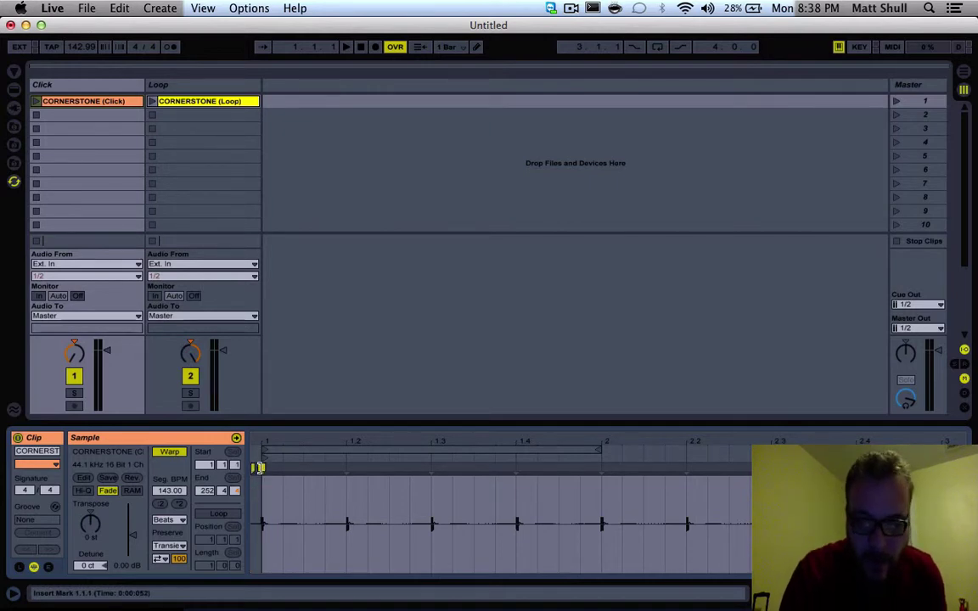
left_click(257, 467)
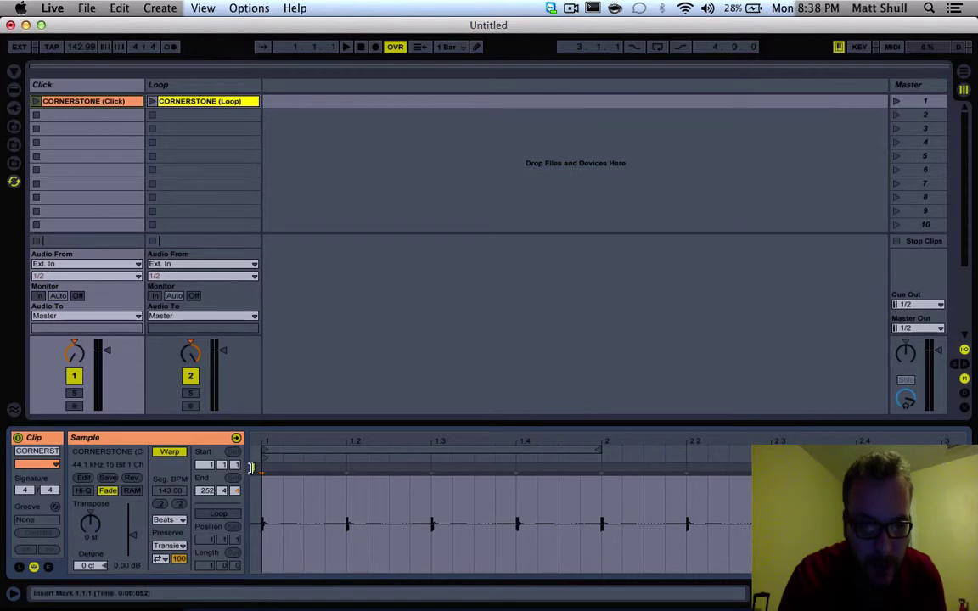
left_click_drag(257, 469, 254, 466)
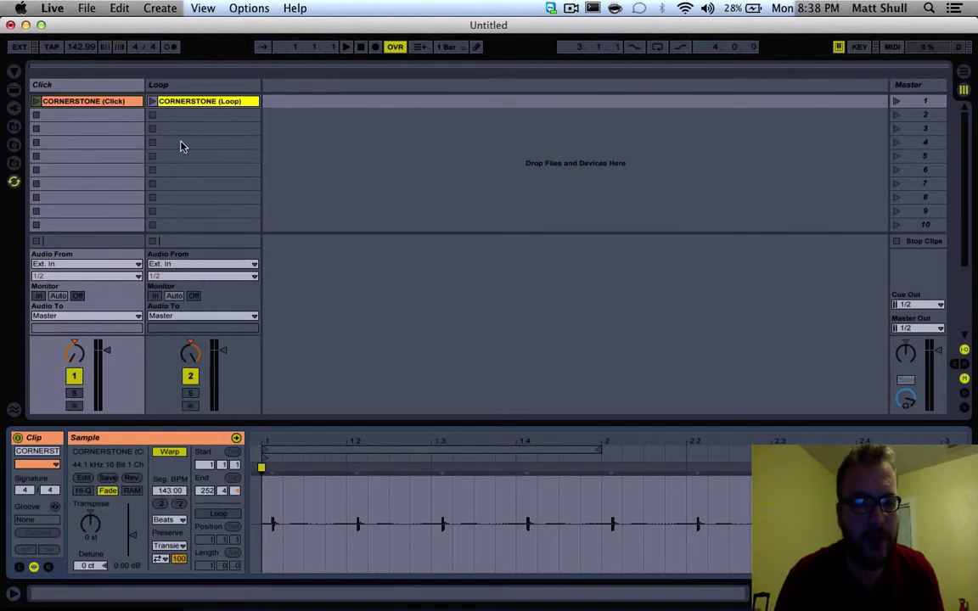
left_click(196, 102)
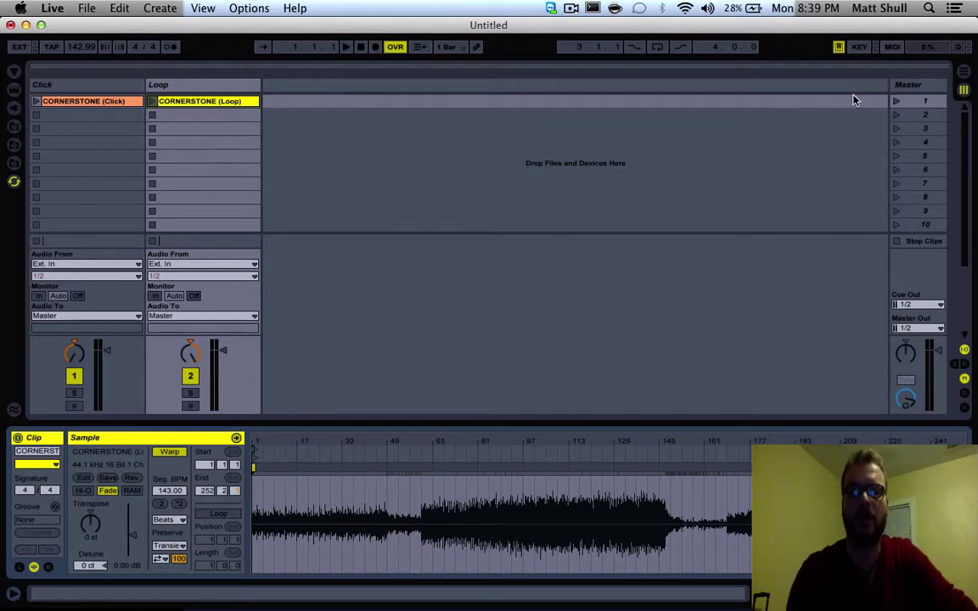
Widen the Master column and give scene 1 a 143 BPM launch tempo.
left_click(908, 85)
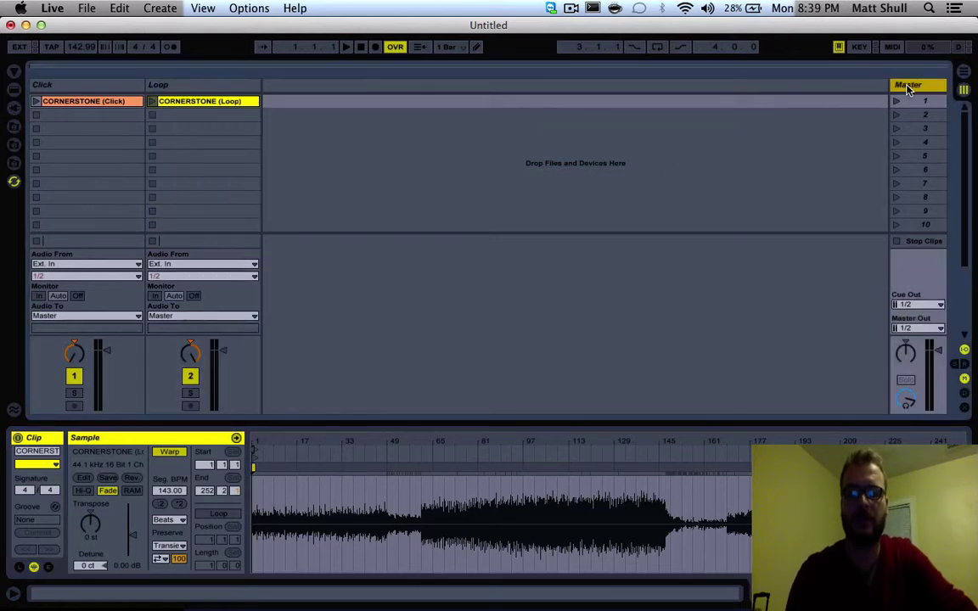
left_click_drag(890, 85, 820, 88)
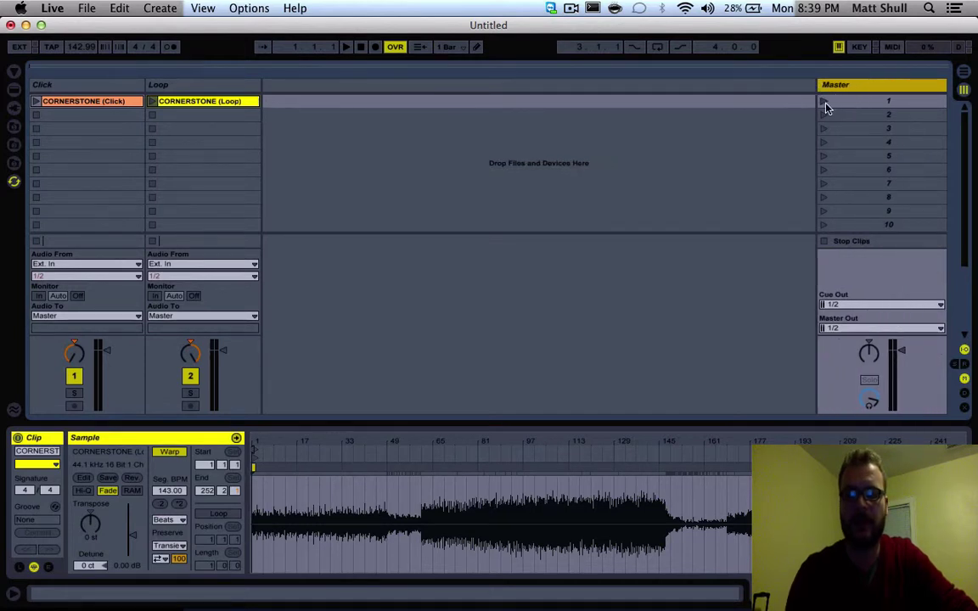
right_click(868, 108)
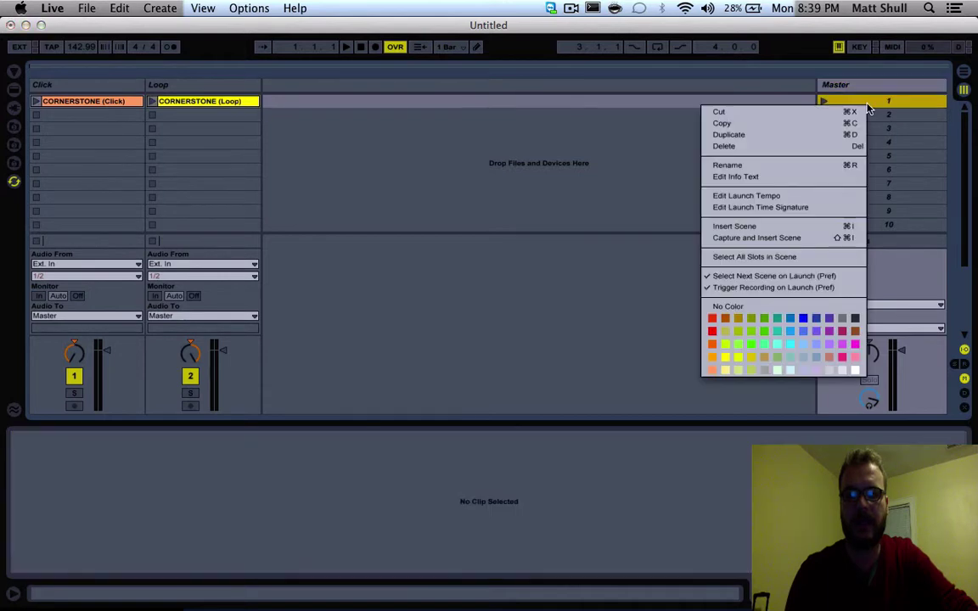
left_click(766, 200)
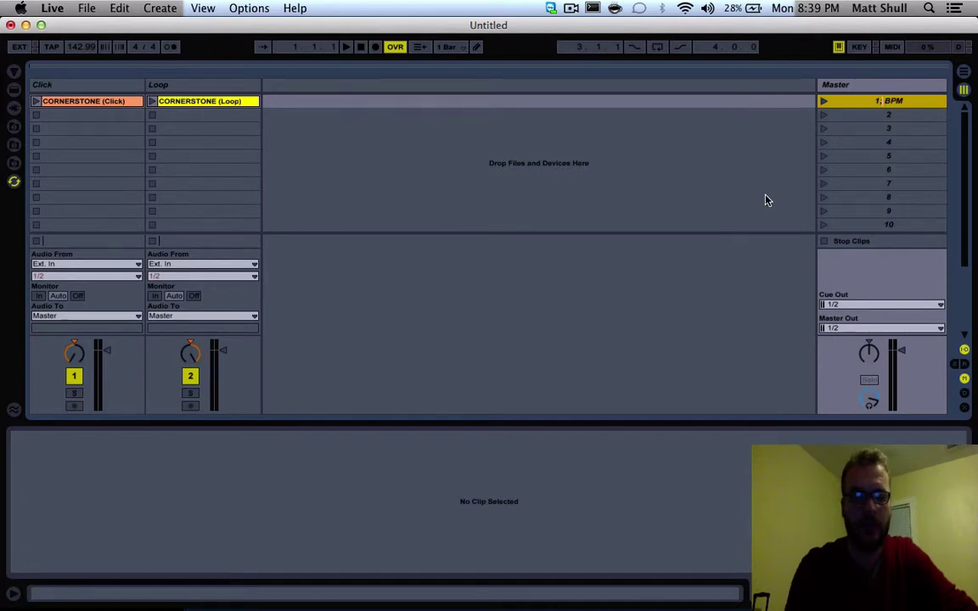
type("143")
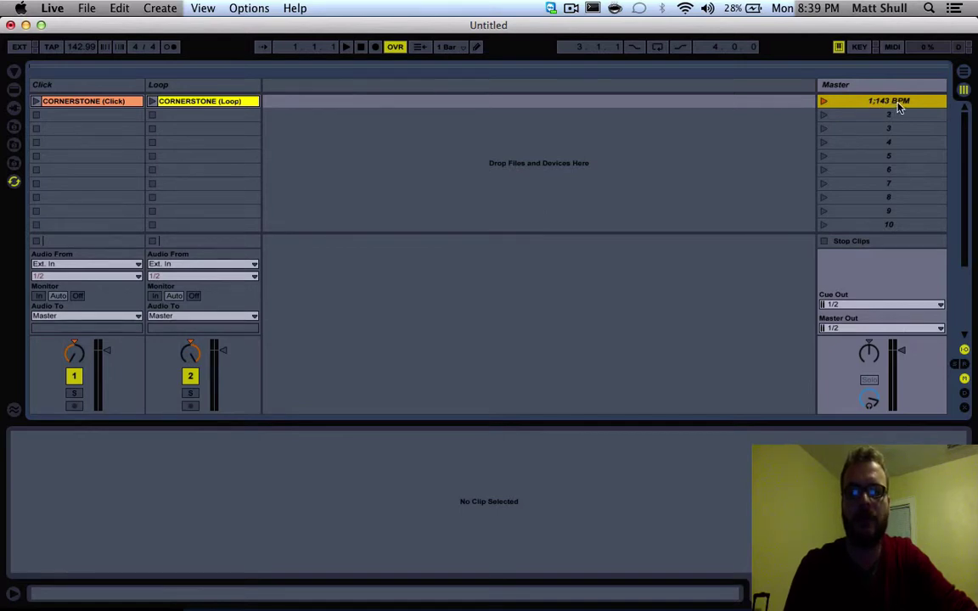
Check both CORNERSTONE clips and launch scene 1.
left_click(120, 103)
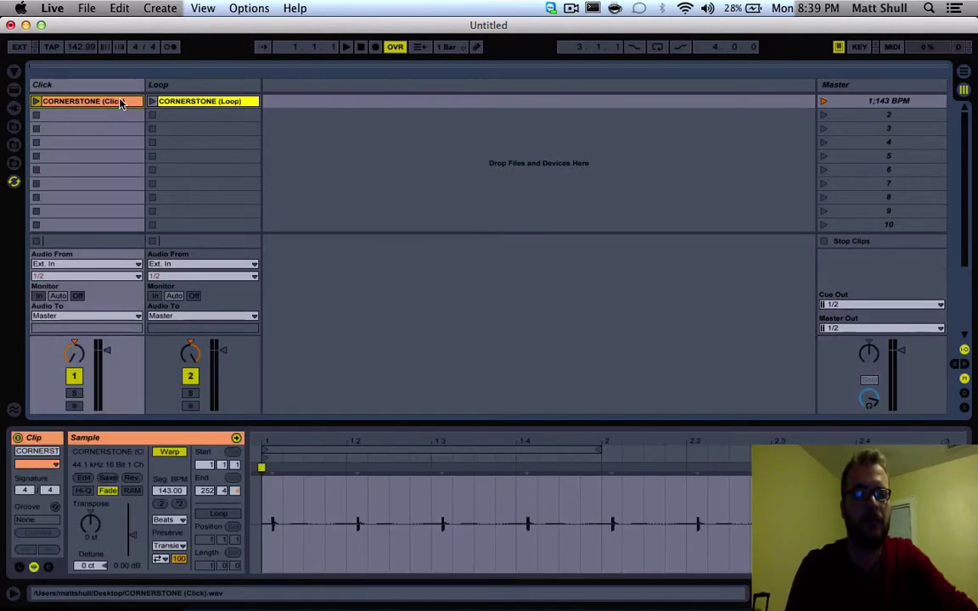
left_click(180, 101)
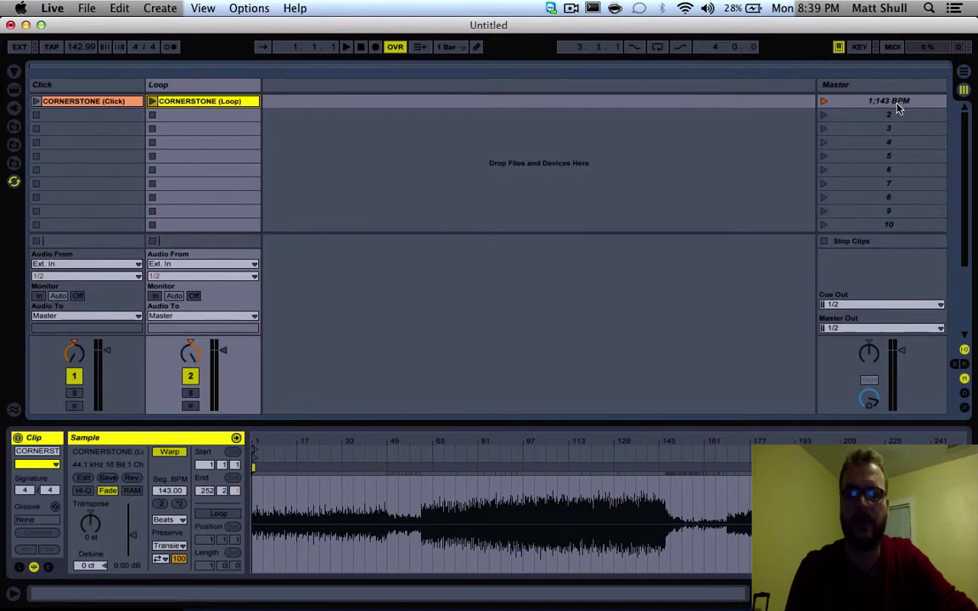
left_click(822, 102)
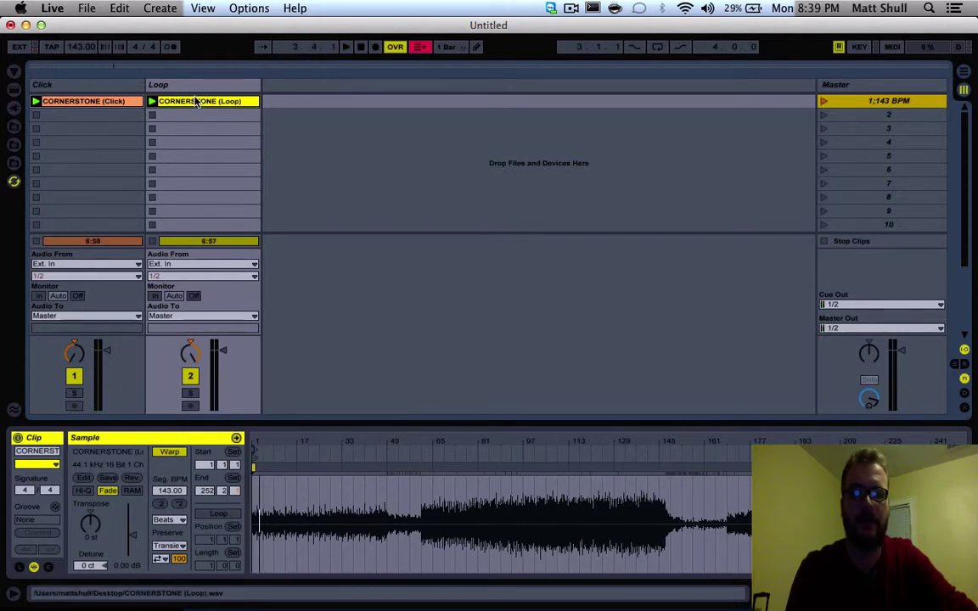
Drag the 10000 reasons F click and loop WAVs from 'sunday morning' into slot 2 of Click and Loop.
key("super+Tab")
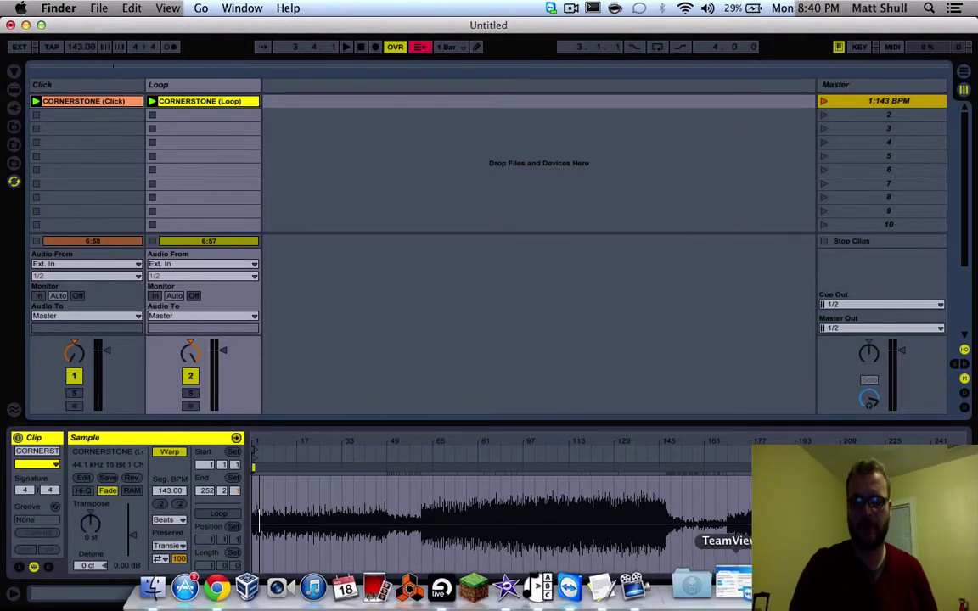
left_click(740, 592)
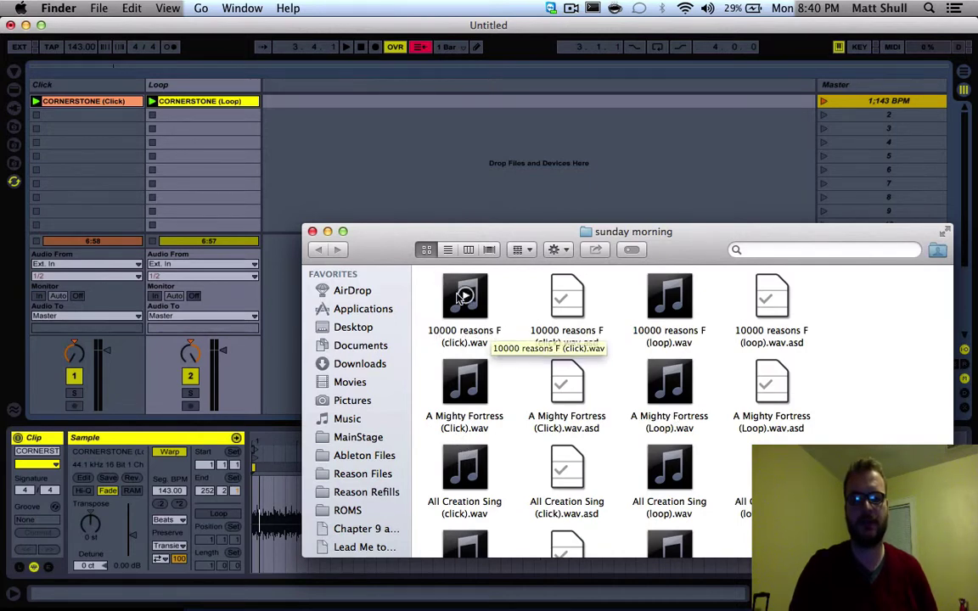
left_click_drag(458, 314, 103, 125)
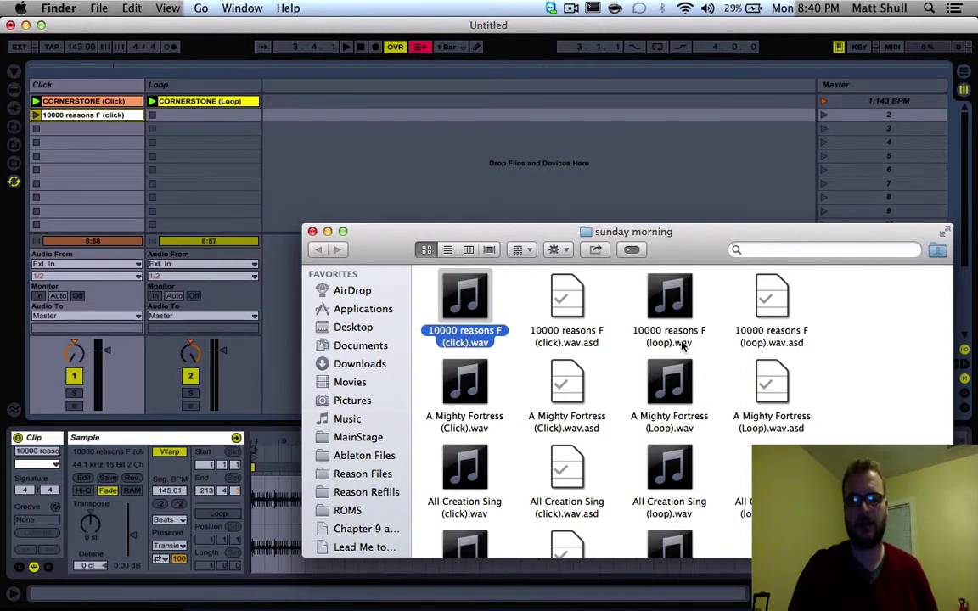
left_click_drag(658, 348, 208, 116)
left_click(259, 119)
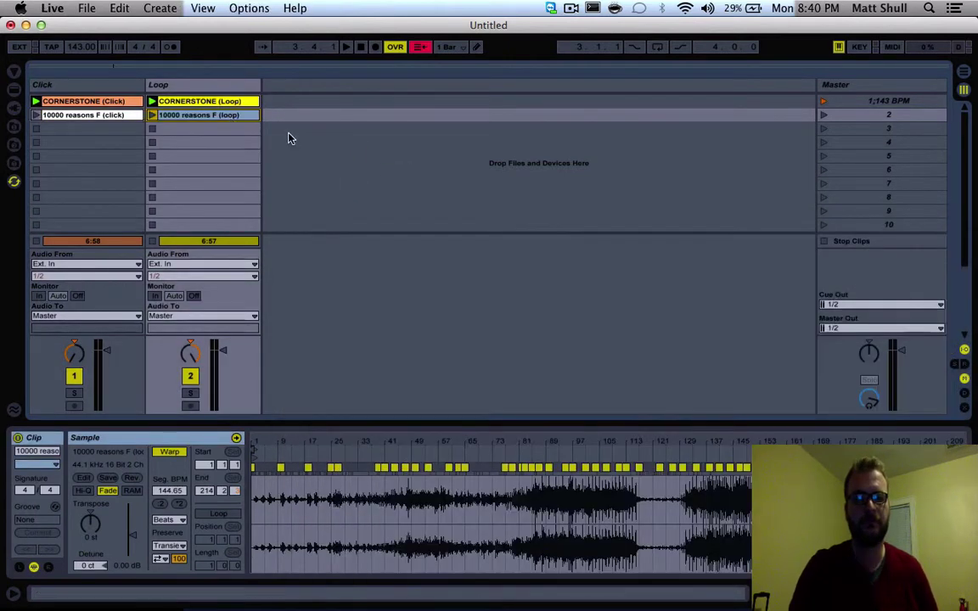
Set the 10000 reasons F (click) clip's Seg. BPM to 144.66.
left_click(118, 115)
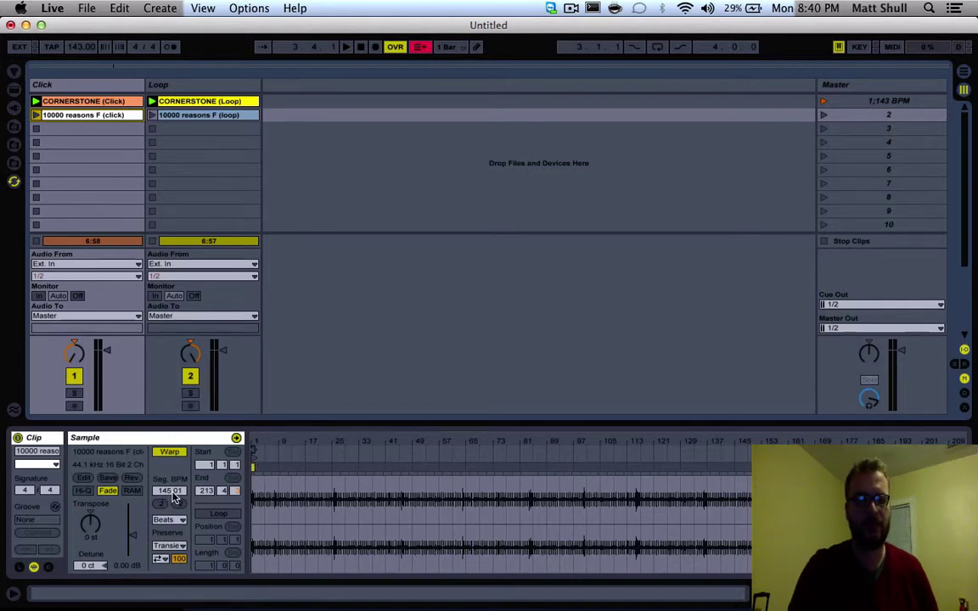
left_click(169, 491)
type("144.66")
left_click(195, 117)
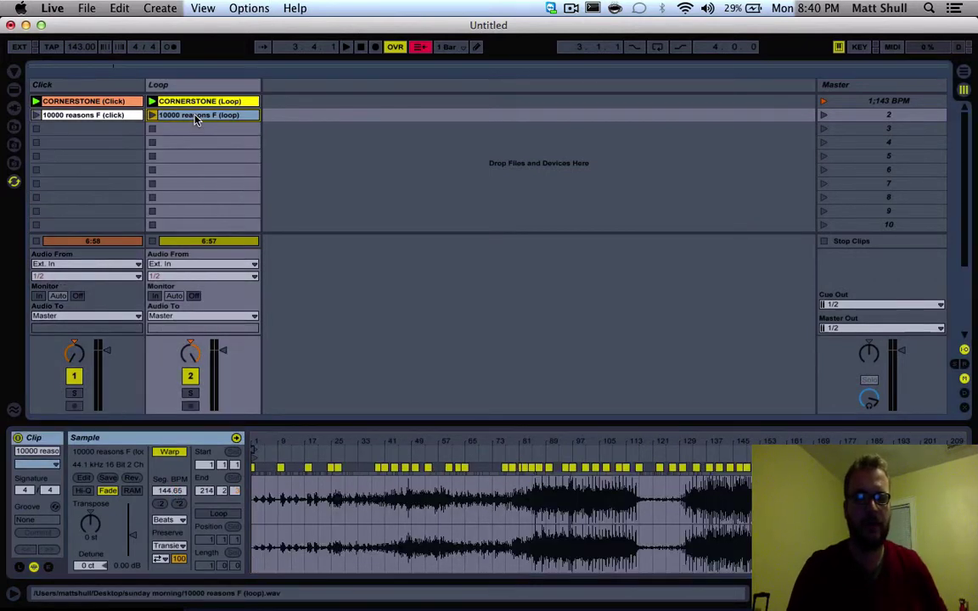
Add warp markers at the loop clip's audio start and pull that start onto bar 1.
left_click(280, 470)
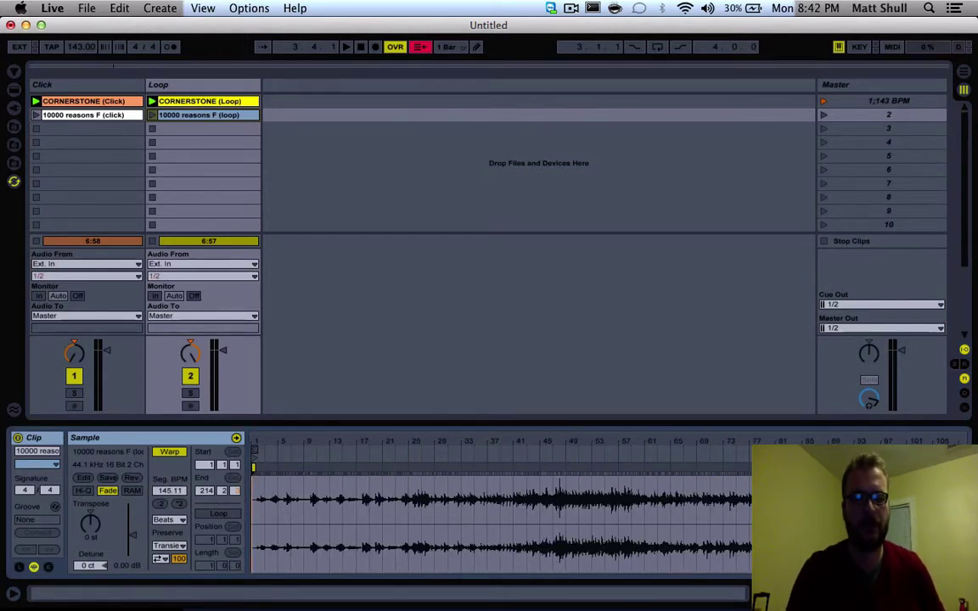
key("plus")
key("plus")
key("plus")
key("plus")
key("plus")
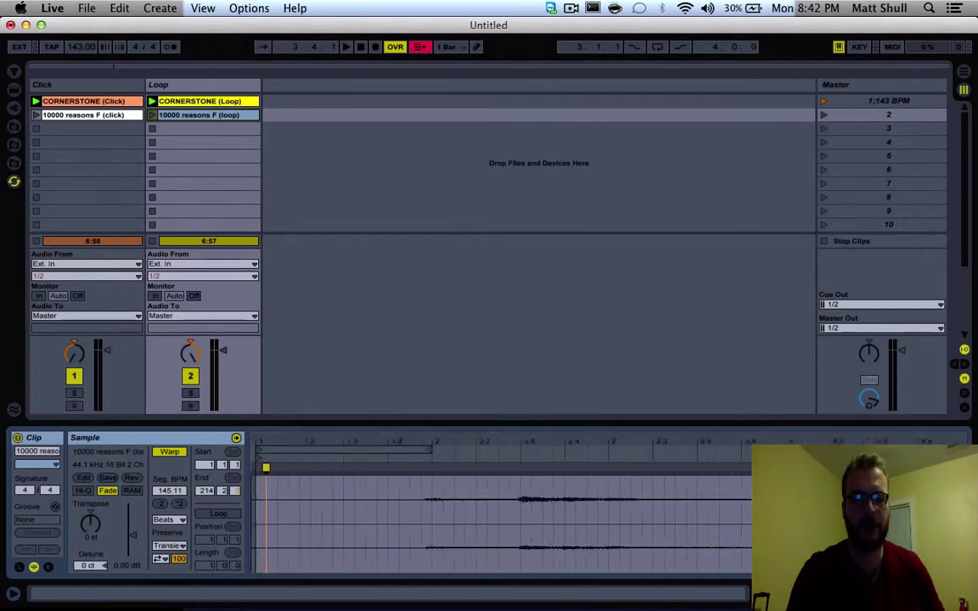
key("plus")
key("plus")
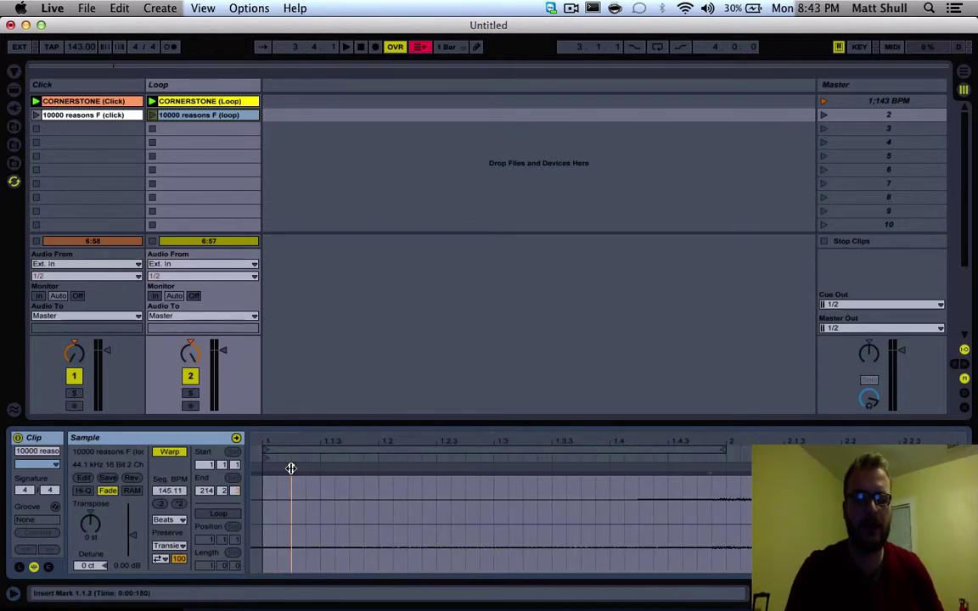
double_click(334, 468)
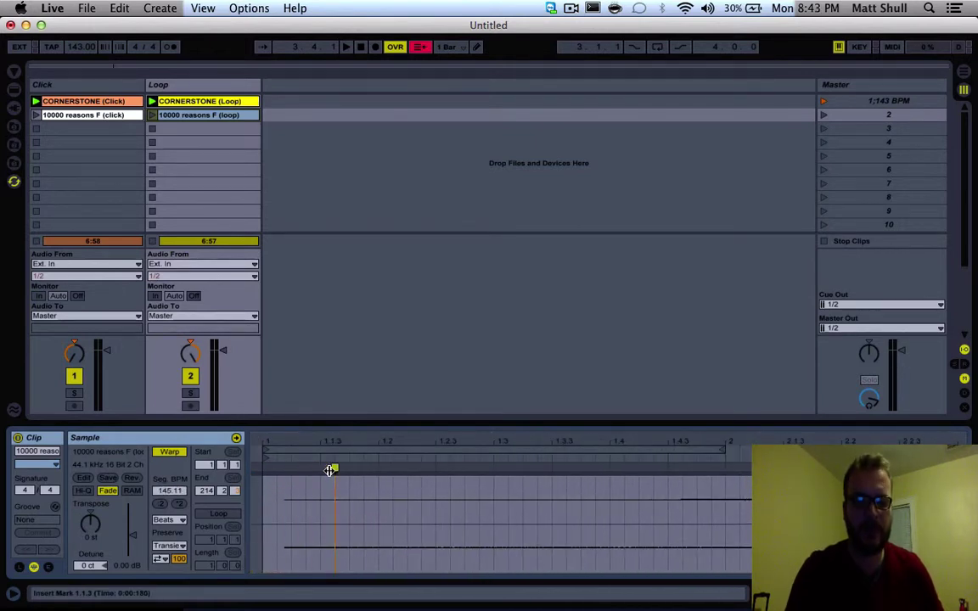
left_click(286, 467)
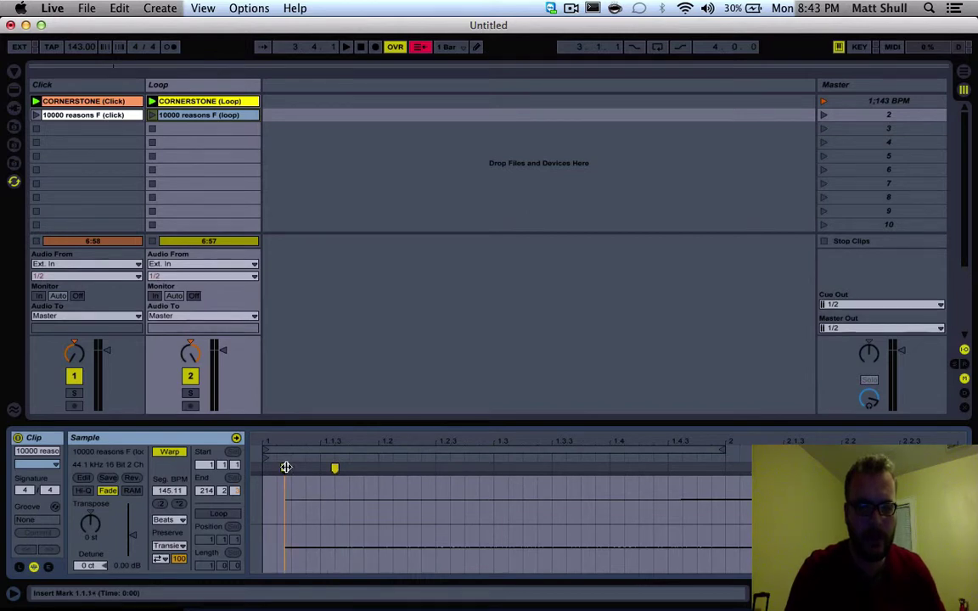
double_click(286, 467)
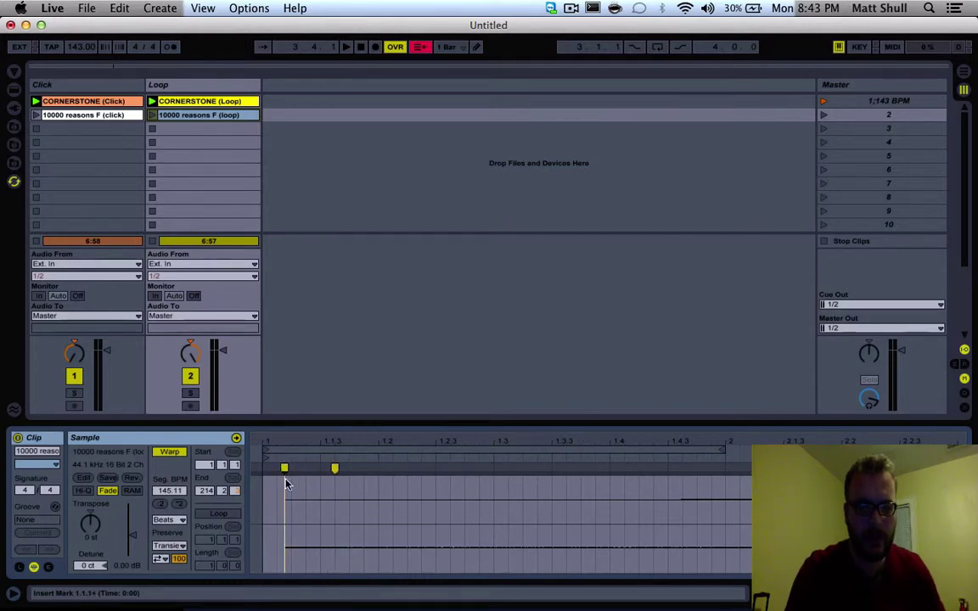
left_click(335, 468)
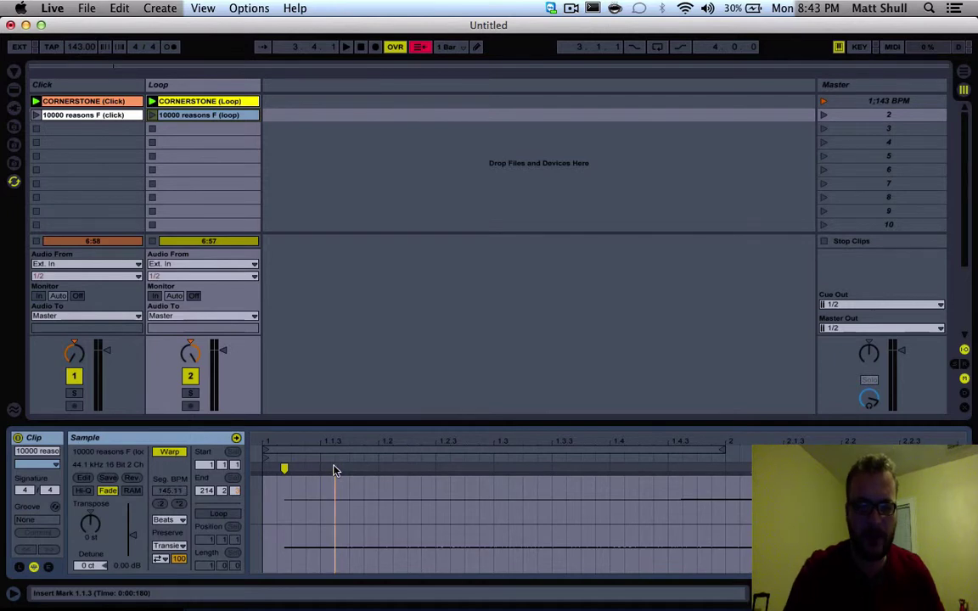
left_click(284, 467)
left_click_drag(284, 468, 266, 470)
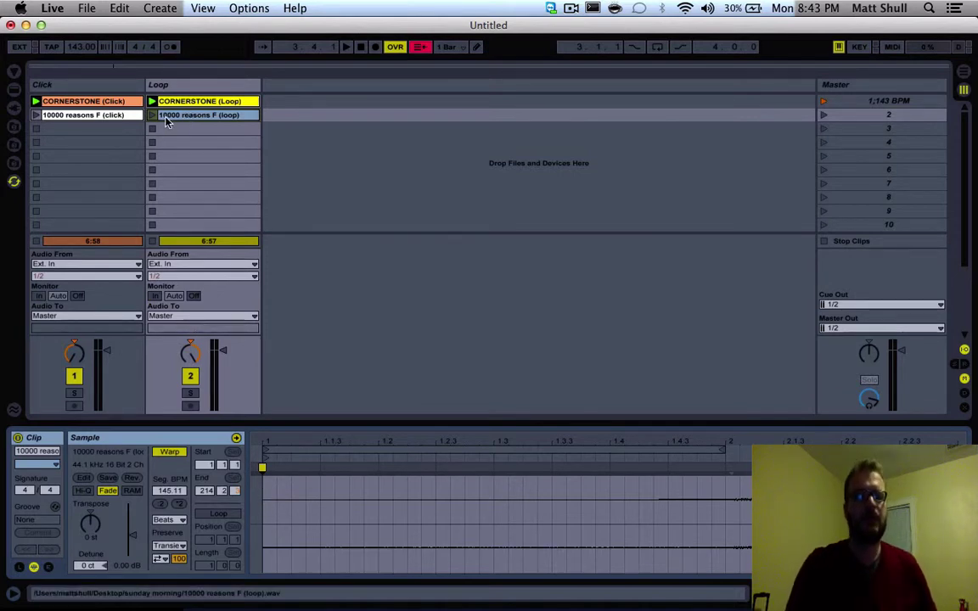
Slide the 10000 reasons F (click) clip's audio so its first click starts on bar 1.
left_click(128, 115)
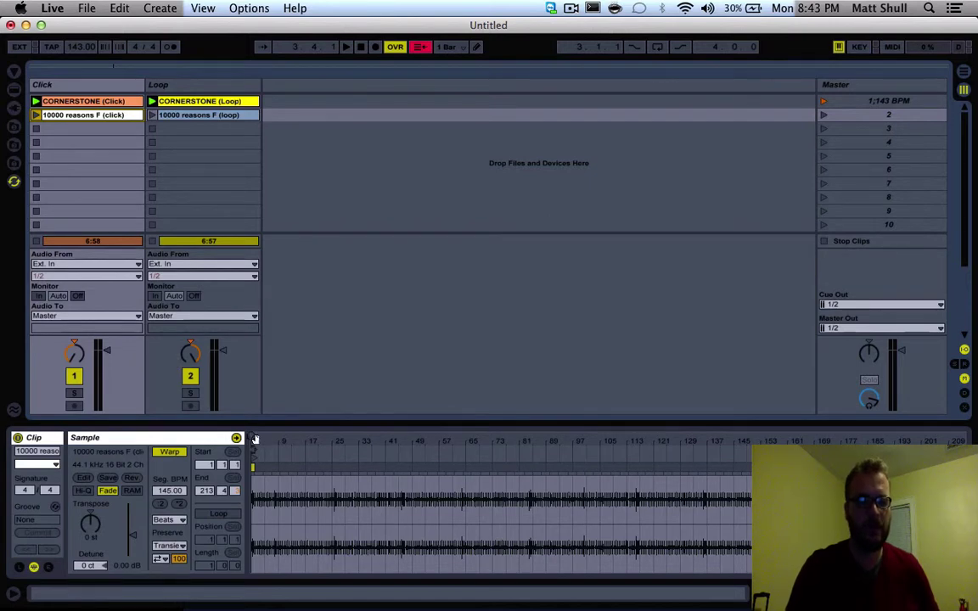
key("plus")
key("plus")
key("plus")
key("plus")
key("plus")
key("plus")
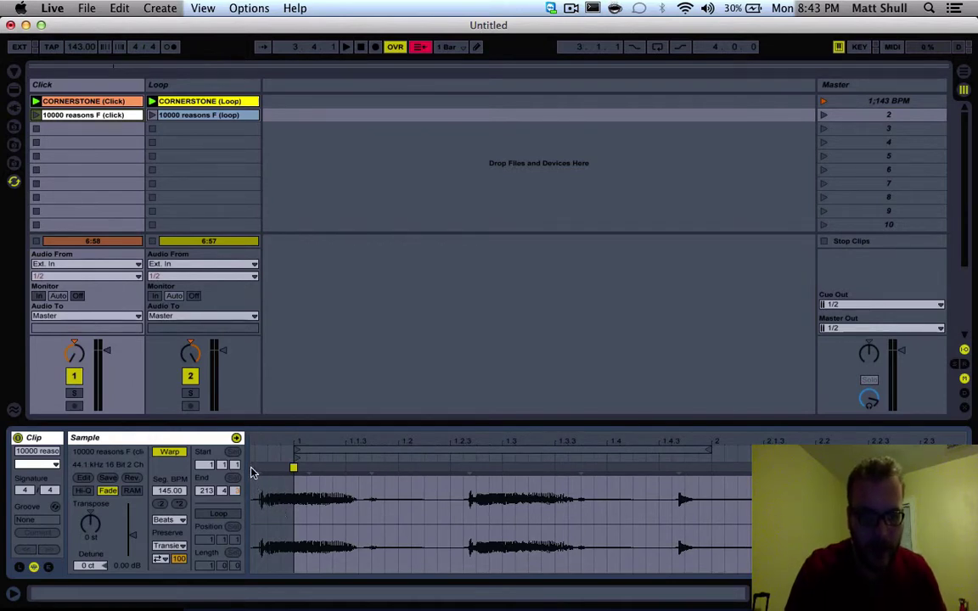
left_click(253, 467)
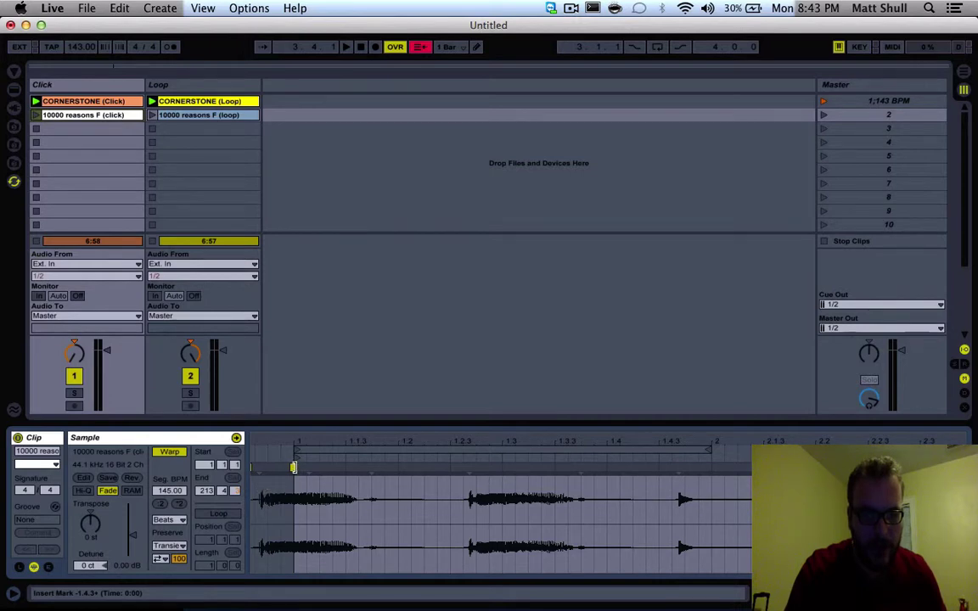
left_click(298, 466)
left_click_drag(252, 467, 295, 467)
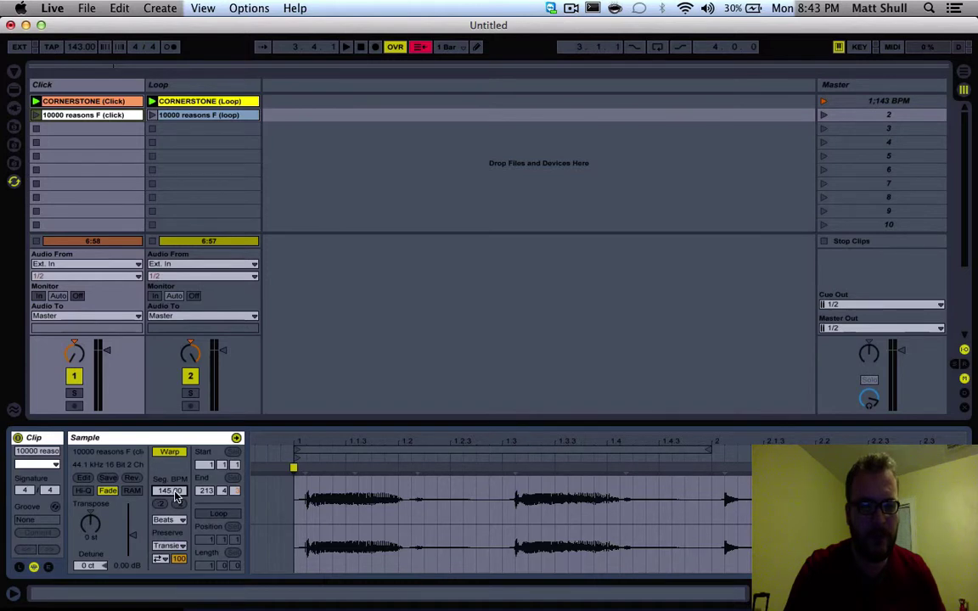
Set the 10000 reasons F loop clip's segment tempo to 145 BPM.
left_click(217, 115)
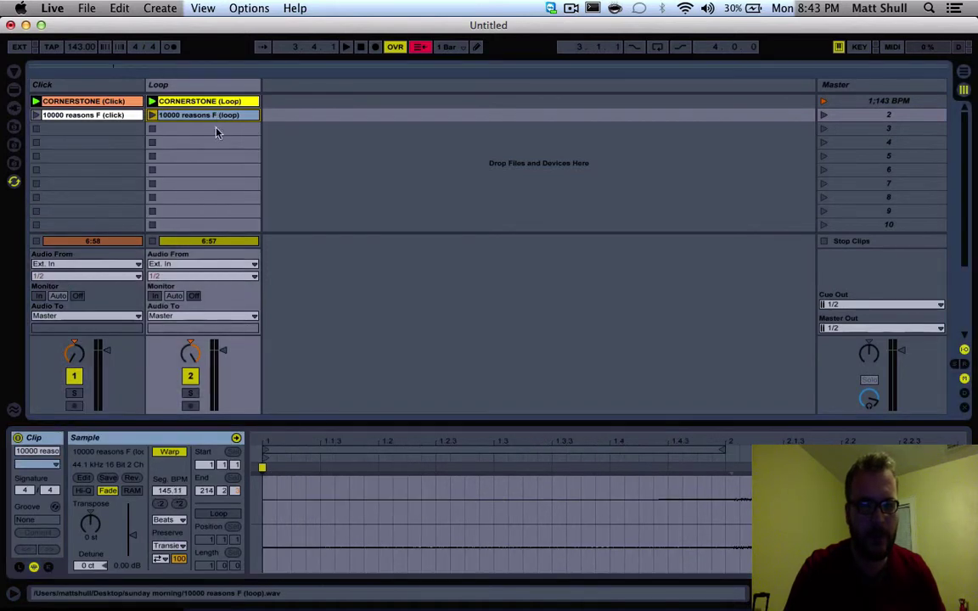
left_click(165, 491)
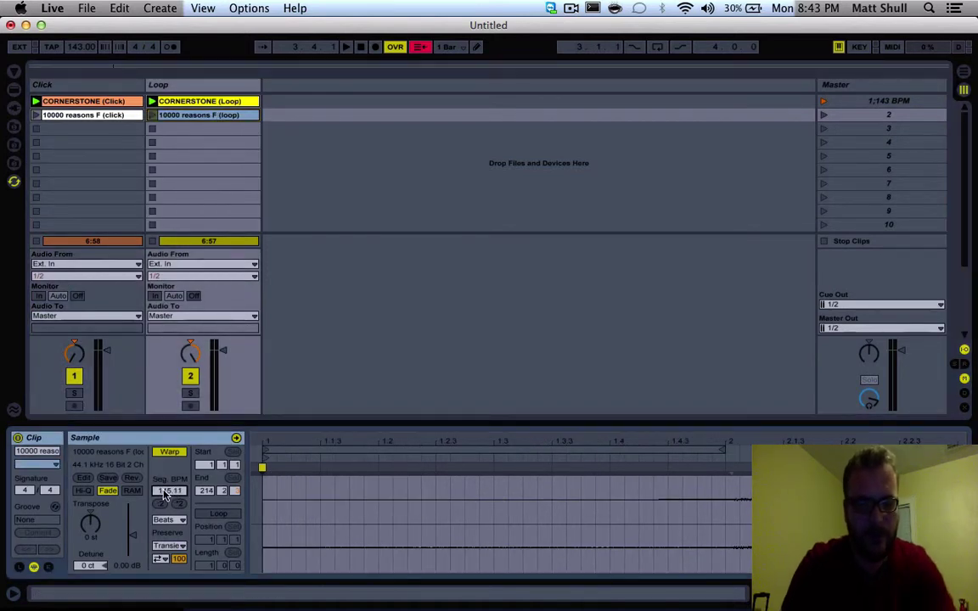
type("145")
key("Return")
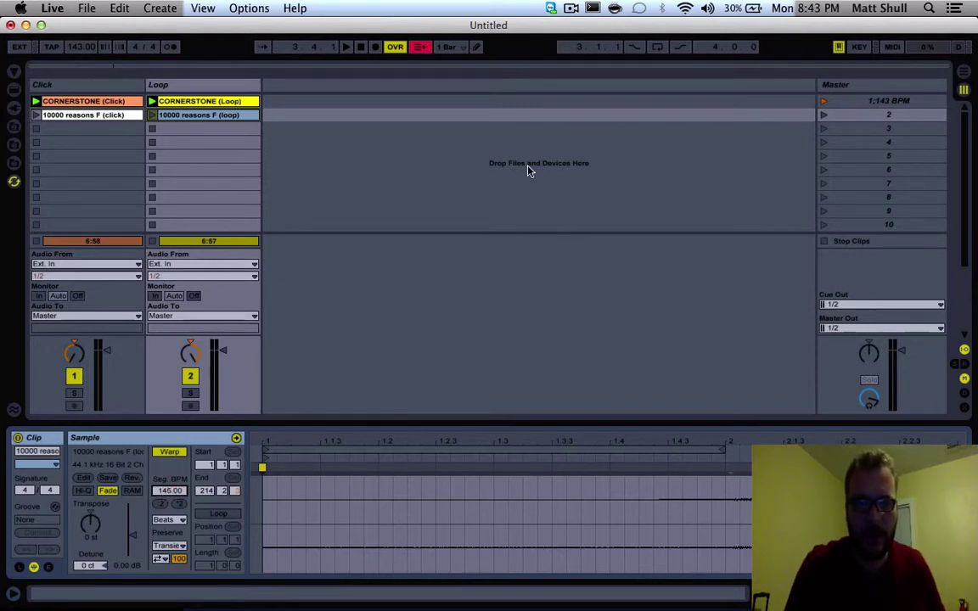
Give scene 2 a launch tempo with Edit Launch Tempo, then launch scene 2 to test it.
right_click(881, 116)
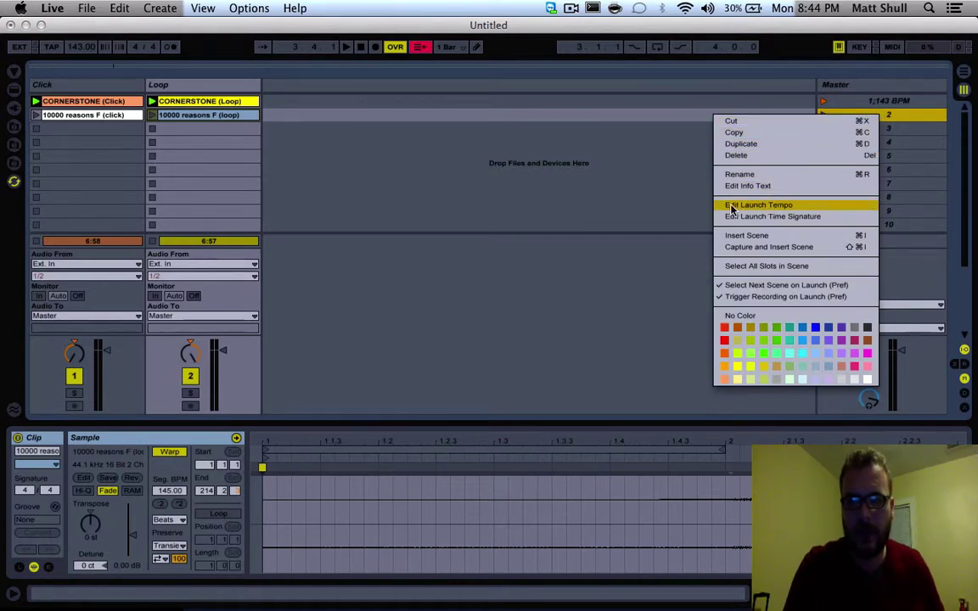
left_click(766, 206)
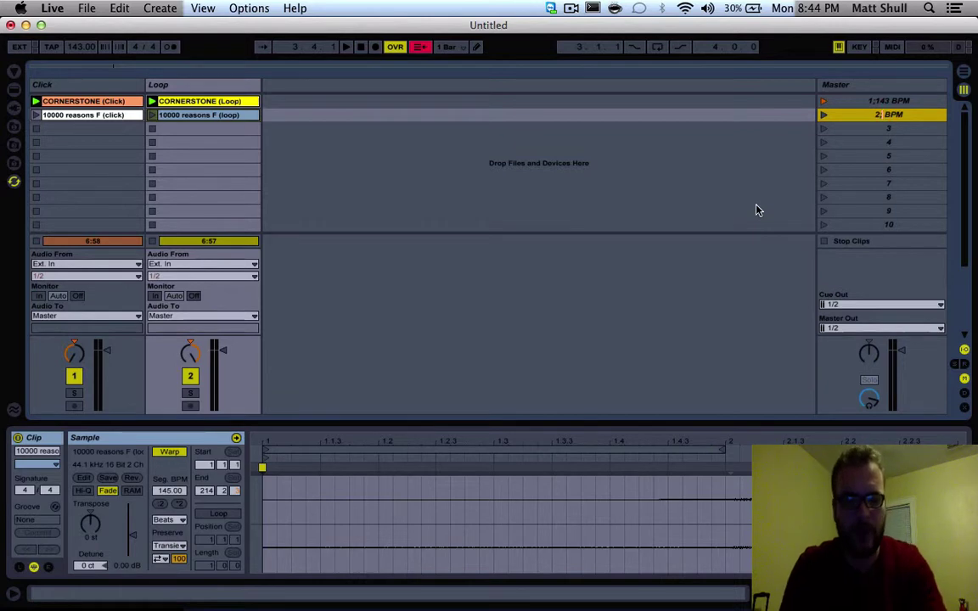
type("143")
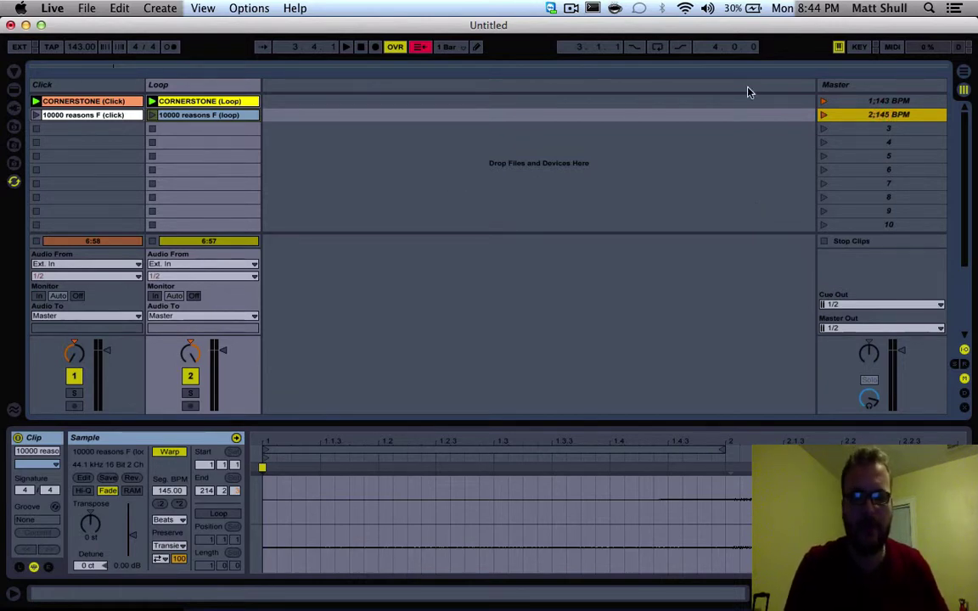
left_click(824, 116)
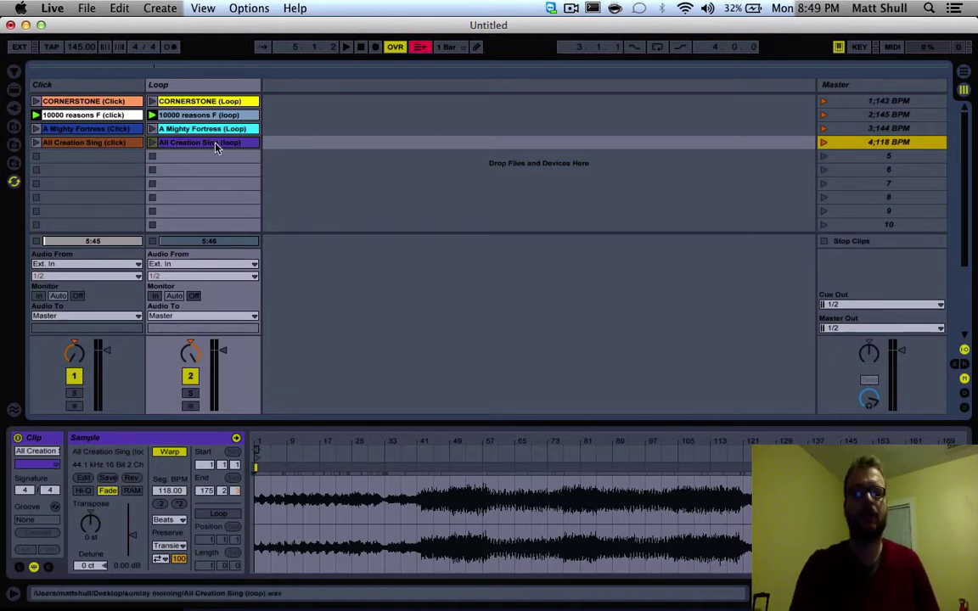
Test scenes 3 (A Mighty Fortress) and 4 (All Creation Sing), then stop playback.
left_click(823, 128)
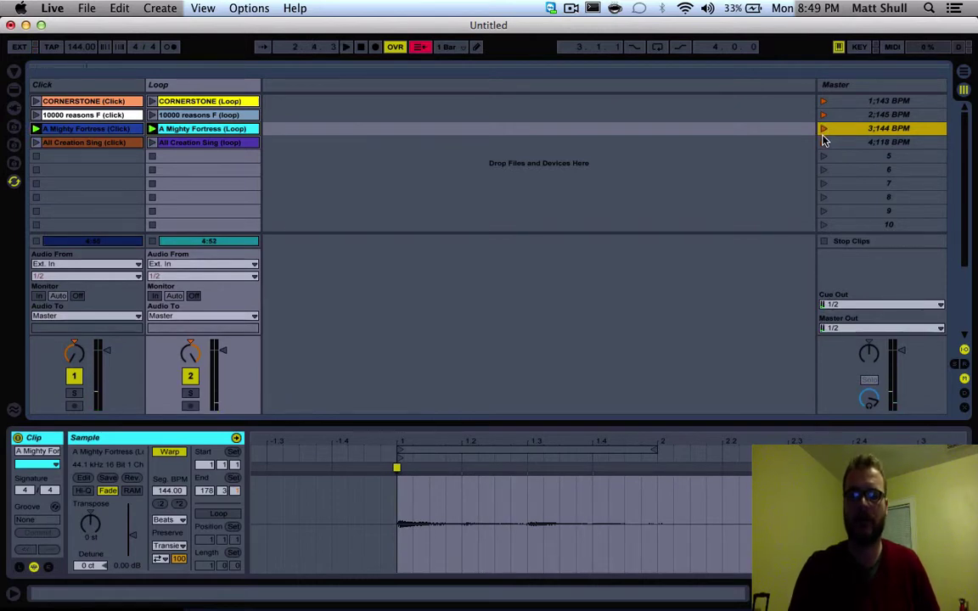
left_click(823, 142)
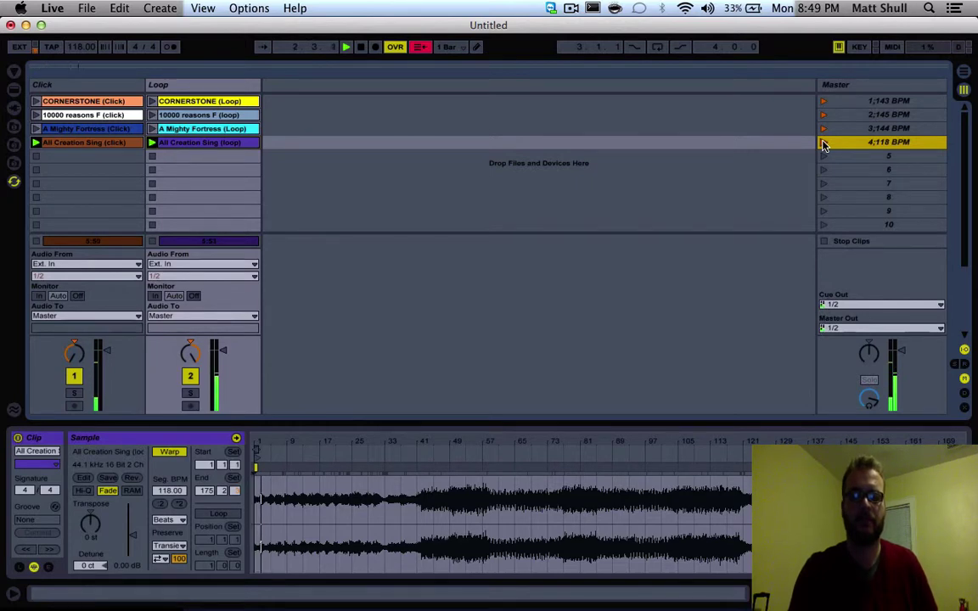
key("space")
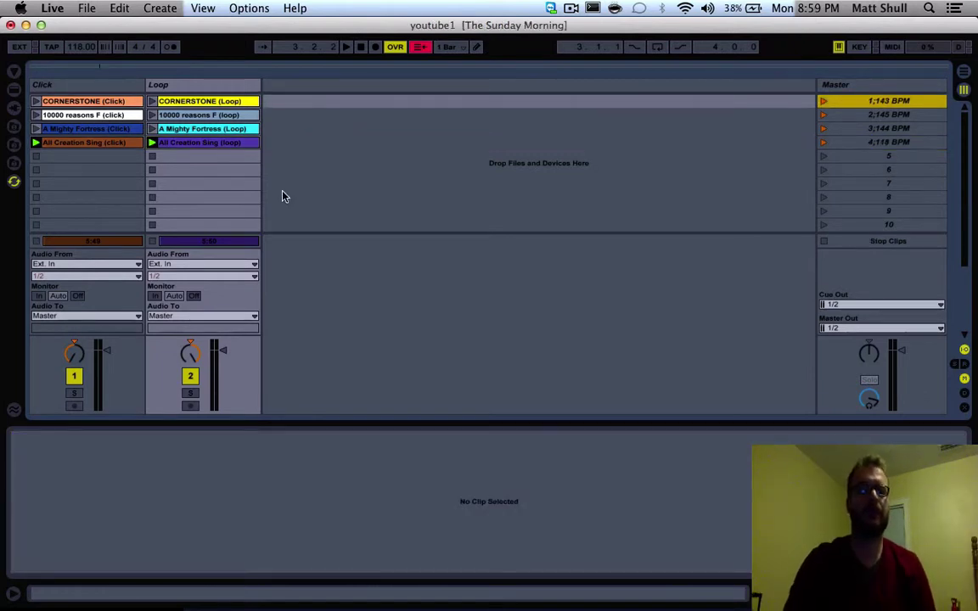
In Preferences, set control surface 6 input and output to USB MIDI Interface, then close Preferences.
left_click(53, 9)
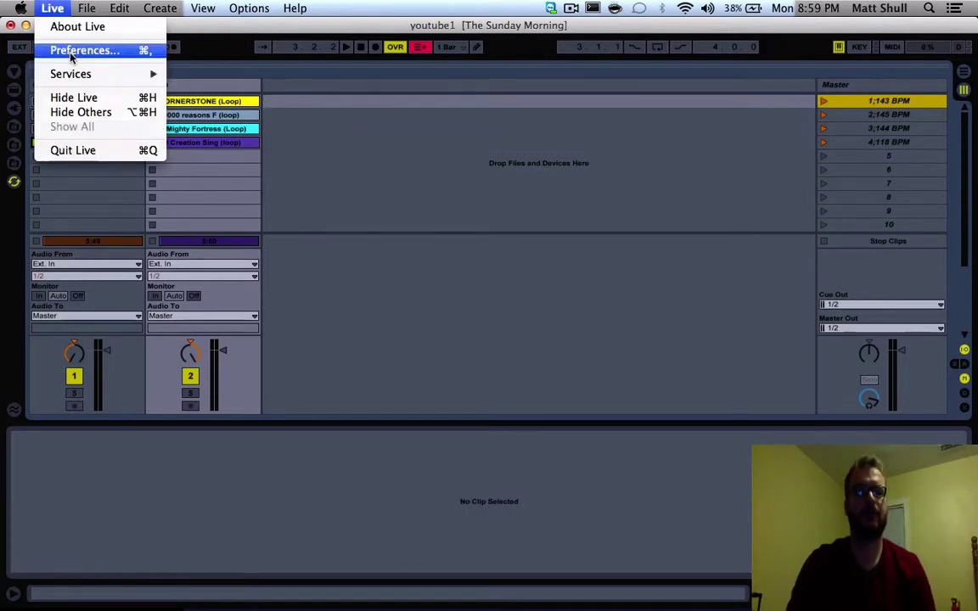
left_click(64, 48)
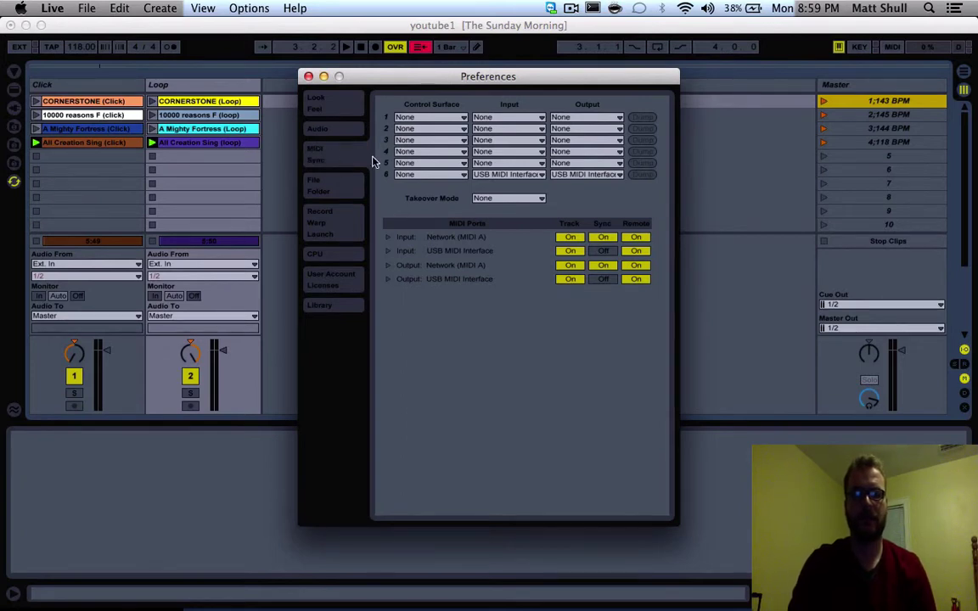
left_click(526, 176)
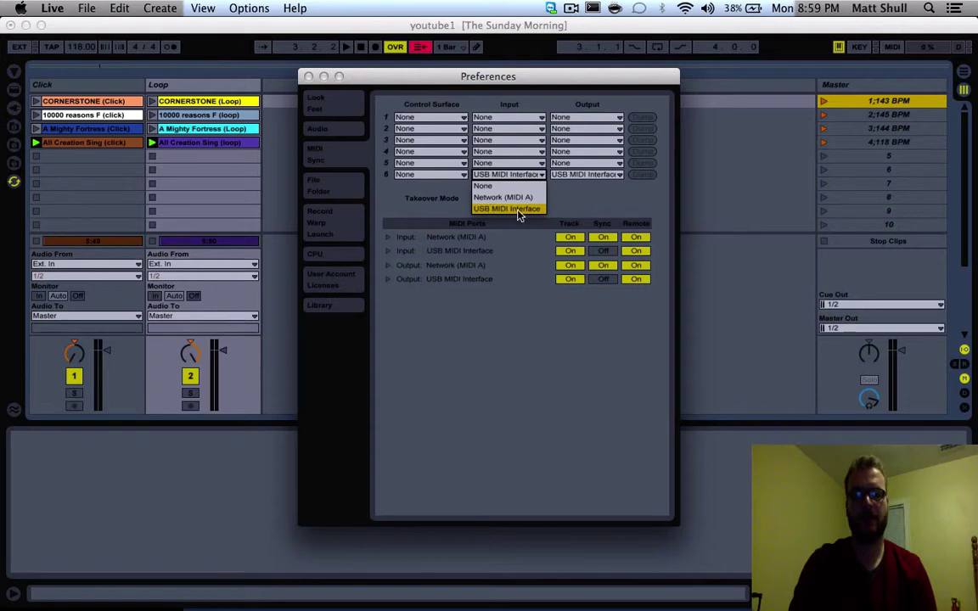
left_click(519, 209)
left_click(582, 174)
left_click(565, 208)
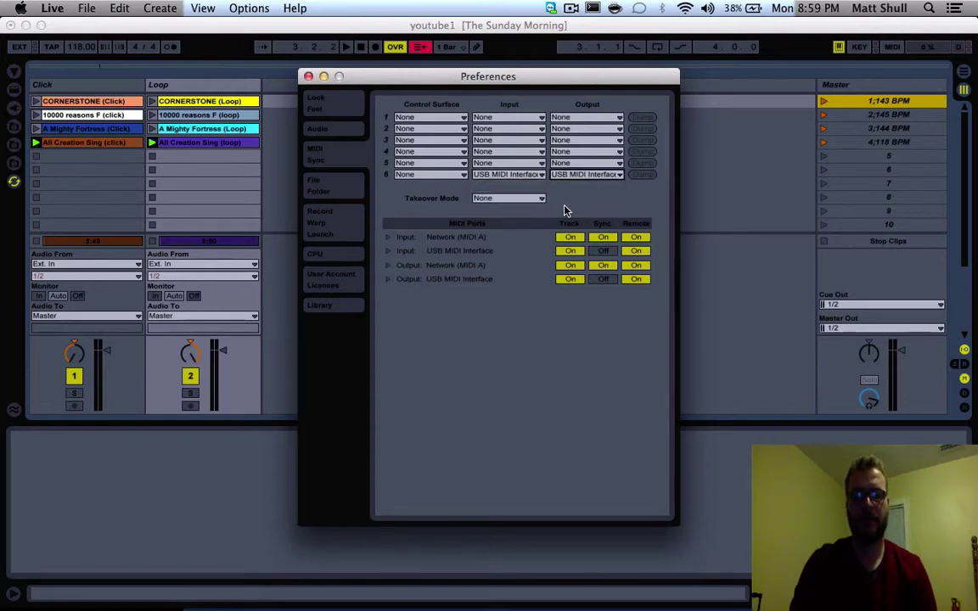
left_click(308, 78)
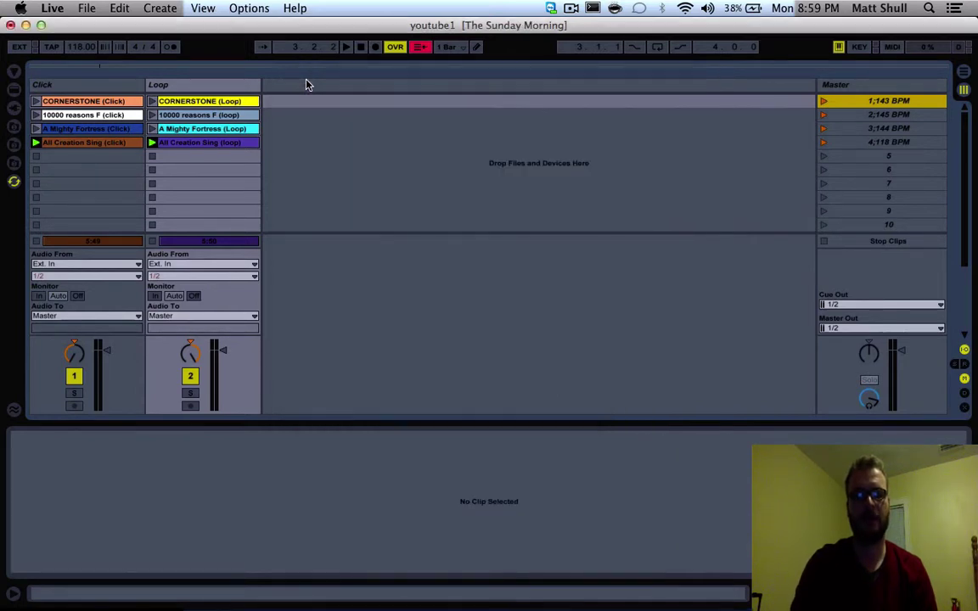
In MIDI Map Mode, assign foot pedals to scenes 2, 3, 4 and Stop, then exit MIDI Map Mode.
left_click(891, 50)
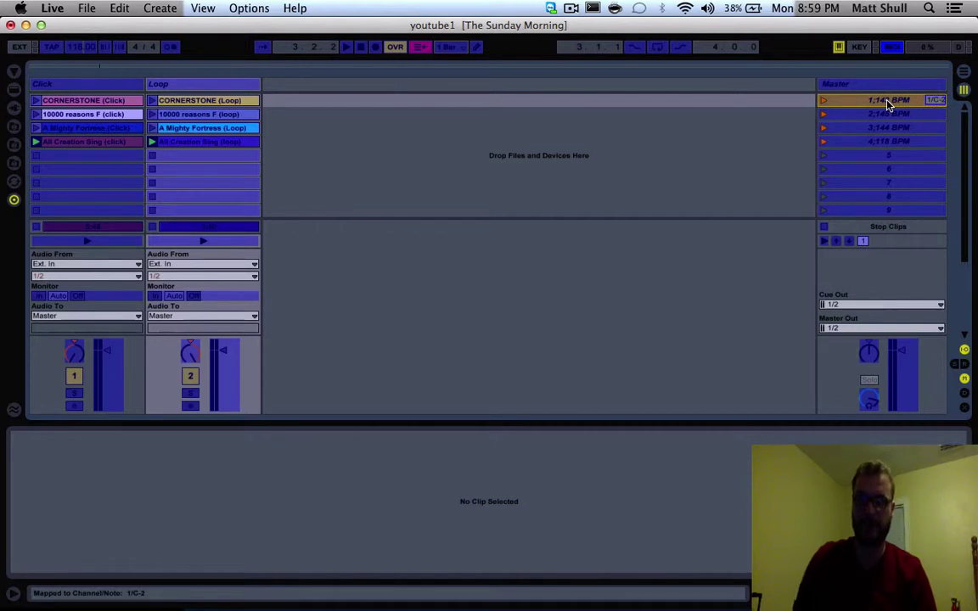
left_click(915, 115)
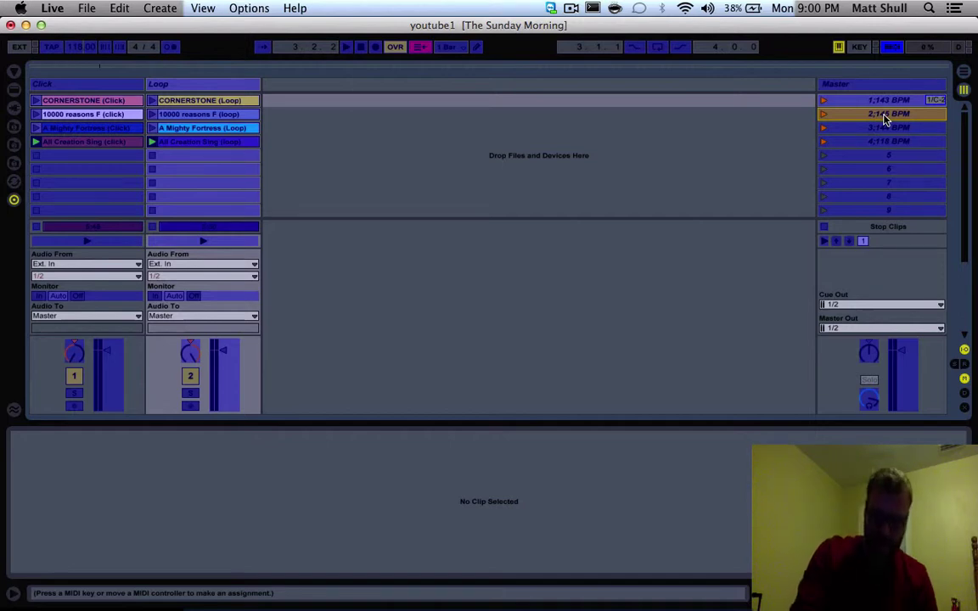
left_click(907, 127)
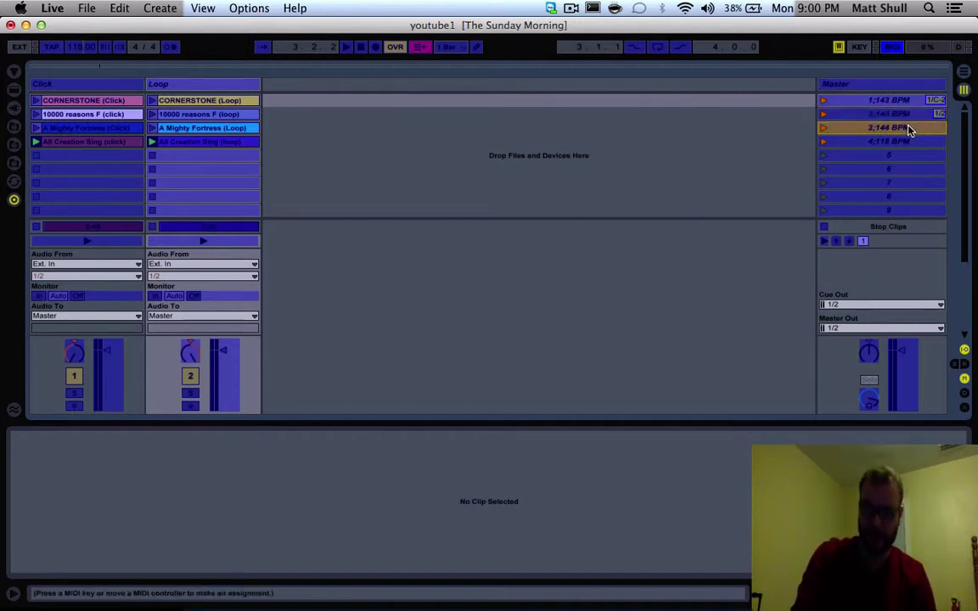
left_click(920, 143)
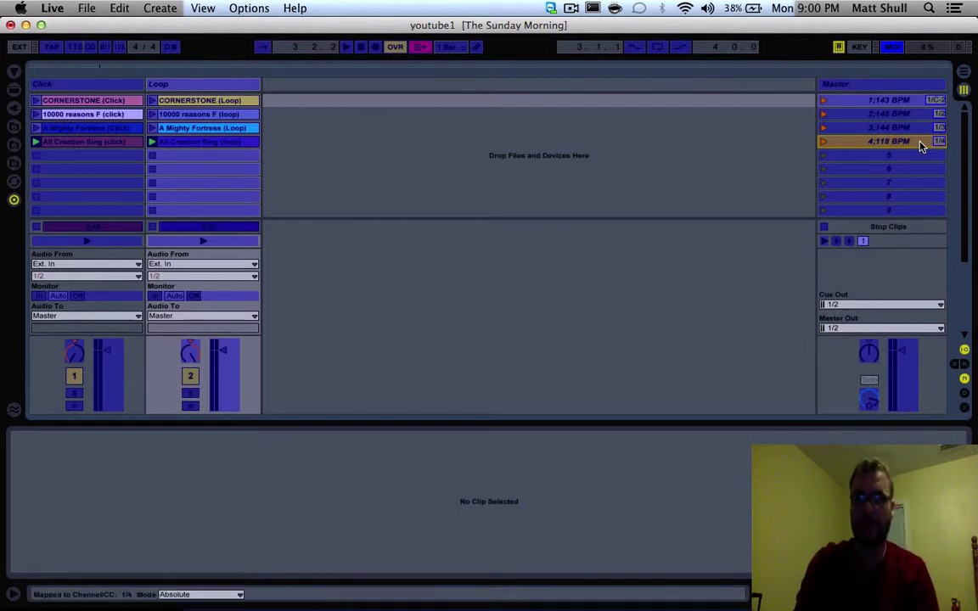
left_click(361, 49)
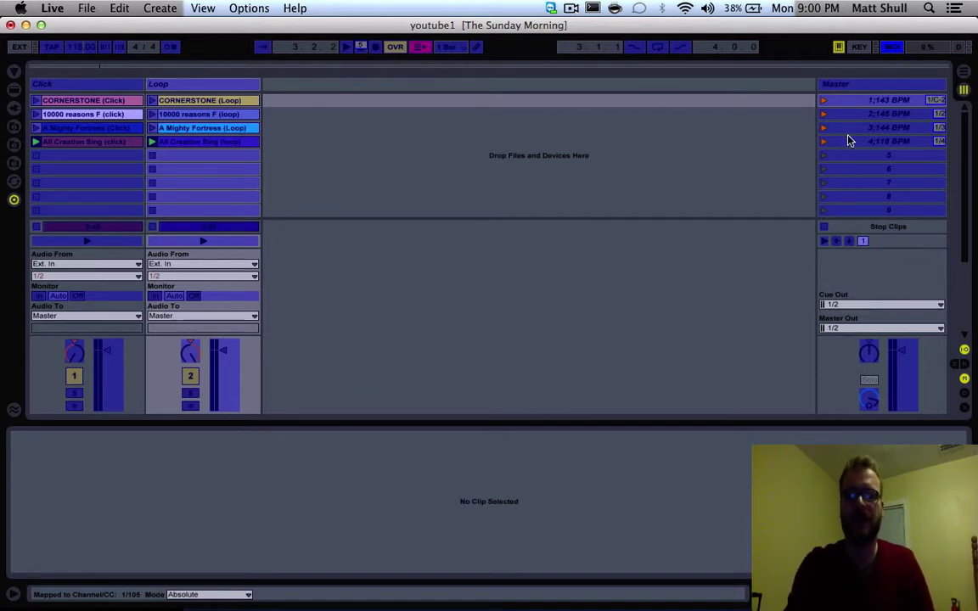
left_click(891, 49)
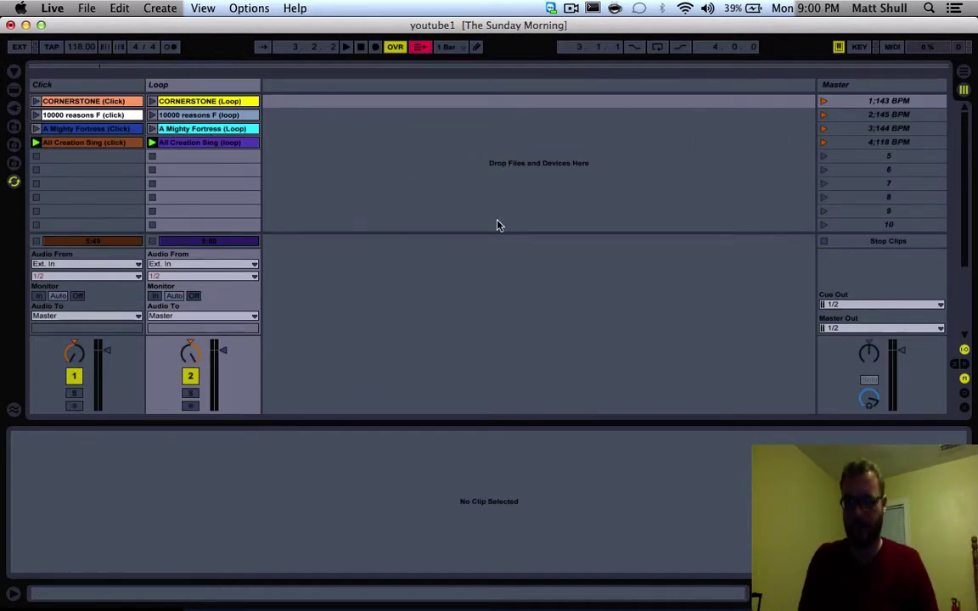
Test CORNERSTONE, 10000 reasons F, A Mighty Fortress and All Creation Sing in turn, stopping playback between tests.
key("Return")
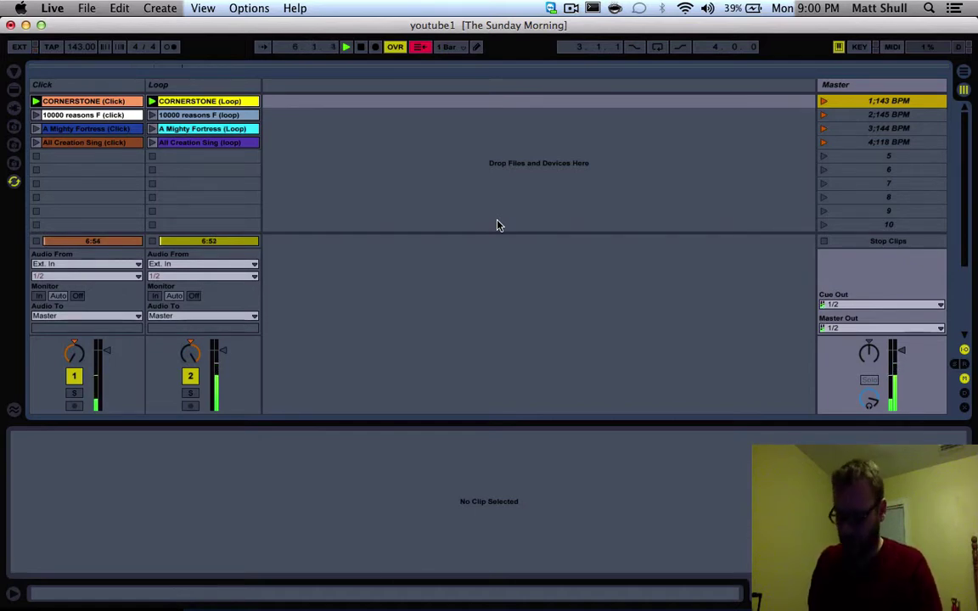
key("space")
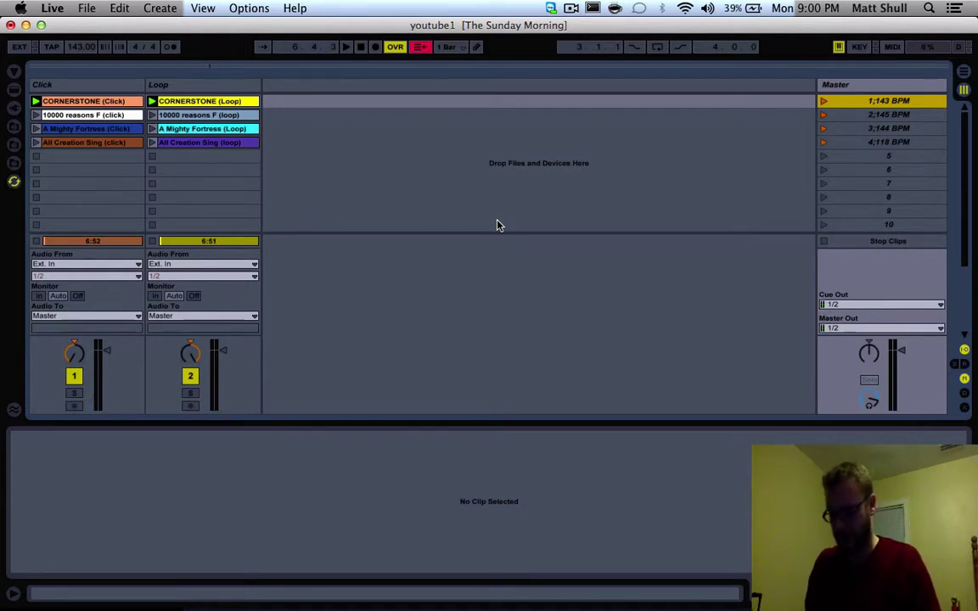
key("Down")
key("Return")
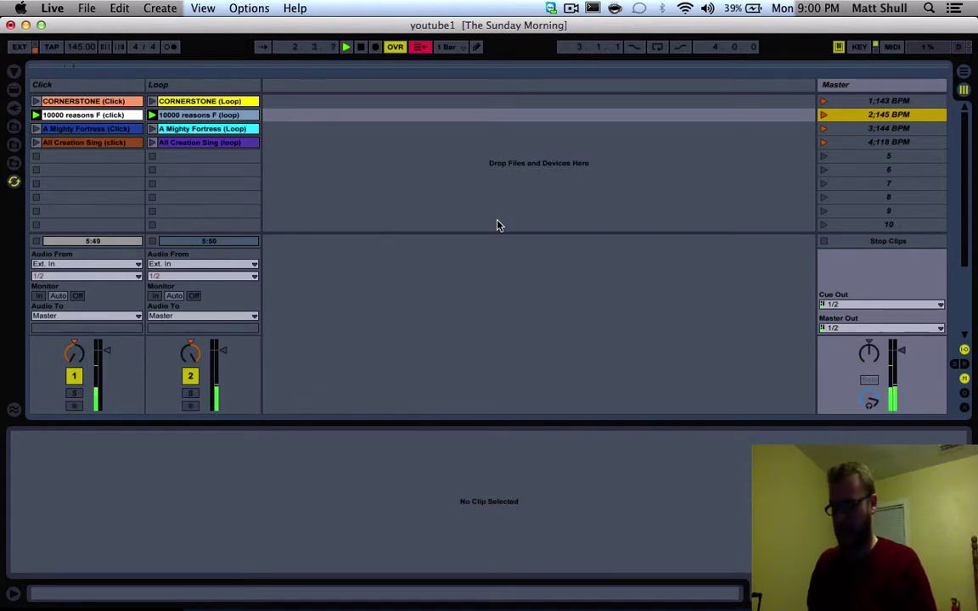
key("Down")
key("Return")
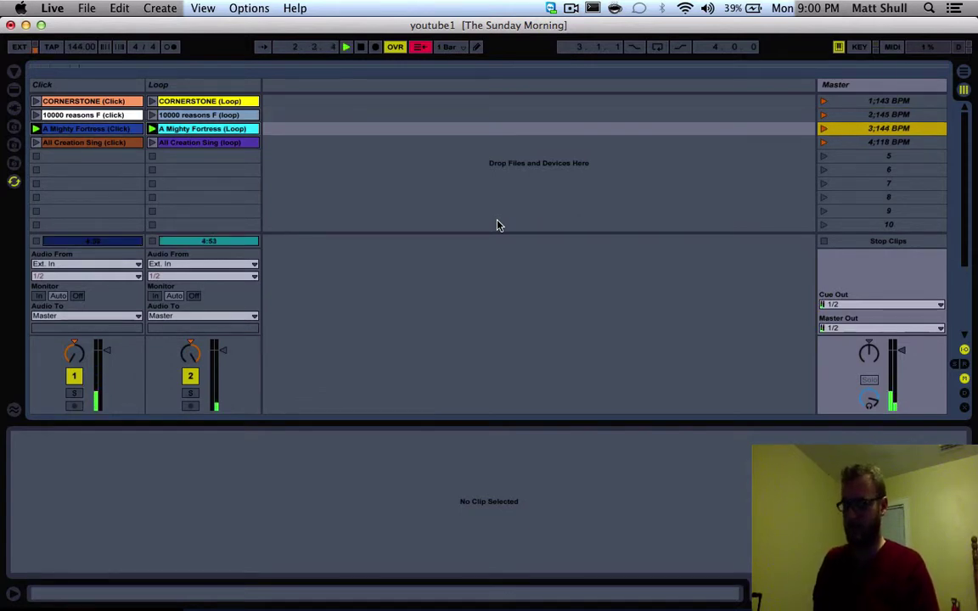
key("Down")
key("Return")
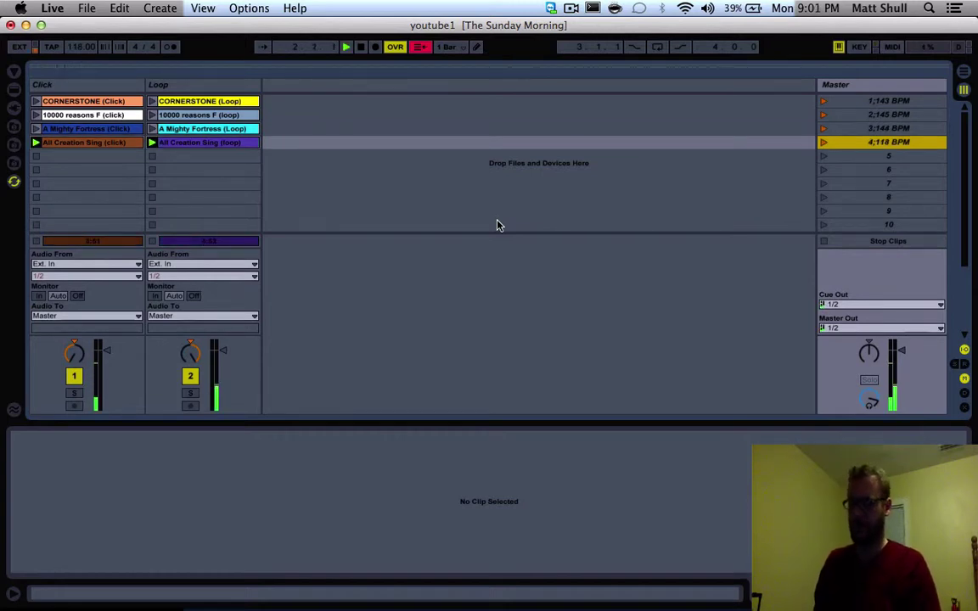
key("space")
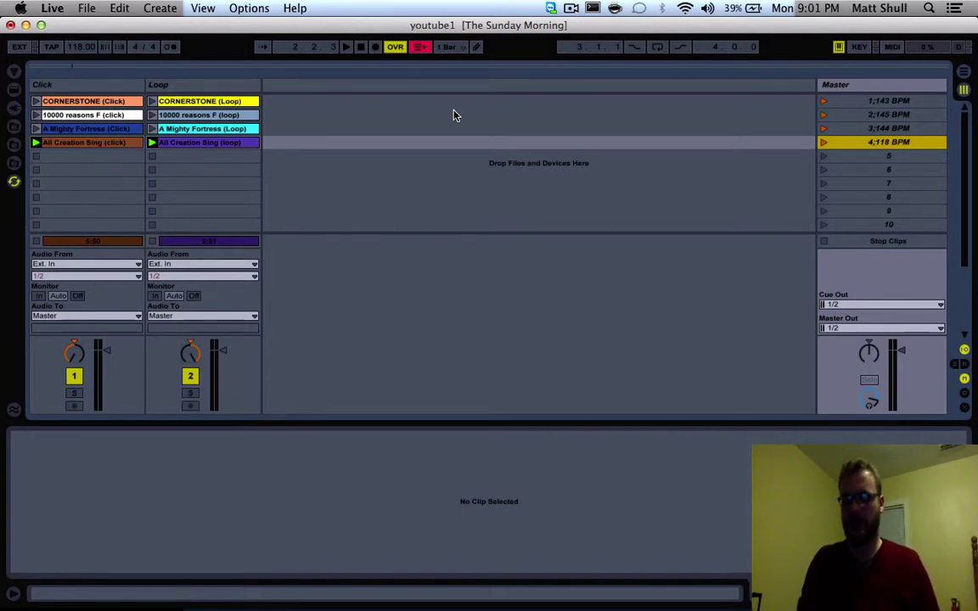
Launch CORNERSTONE, switch to 10000 reasons F, then stop playback.
key("Up")
key("Up")
key("Up")
key("Return")
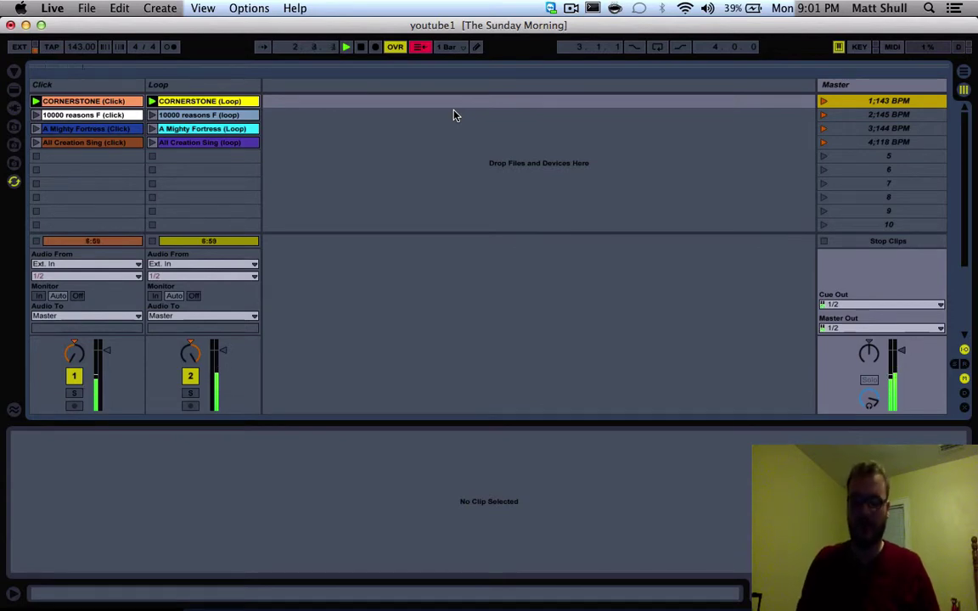
key("Down")
key("Return")
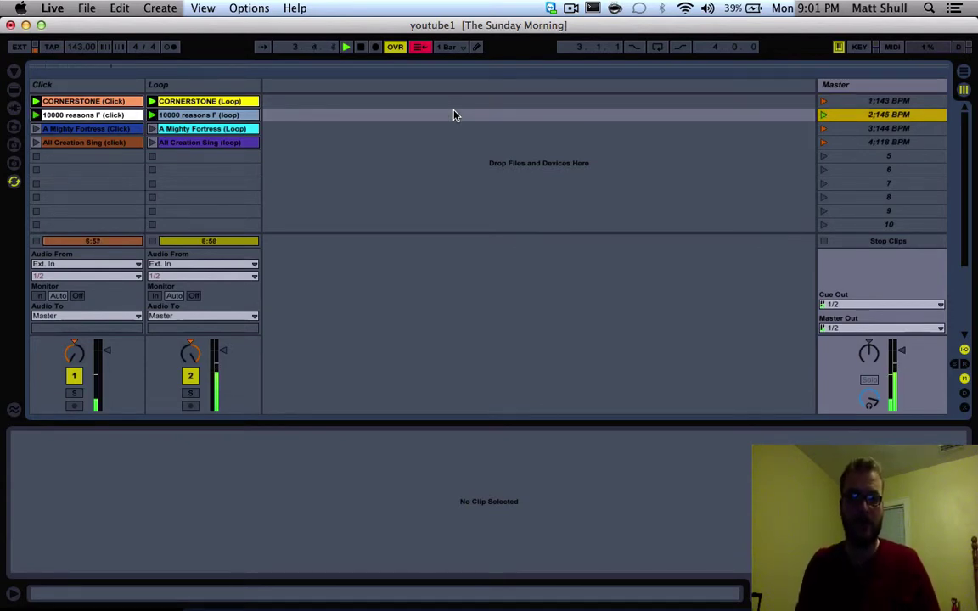
key("space")
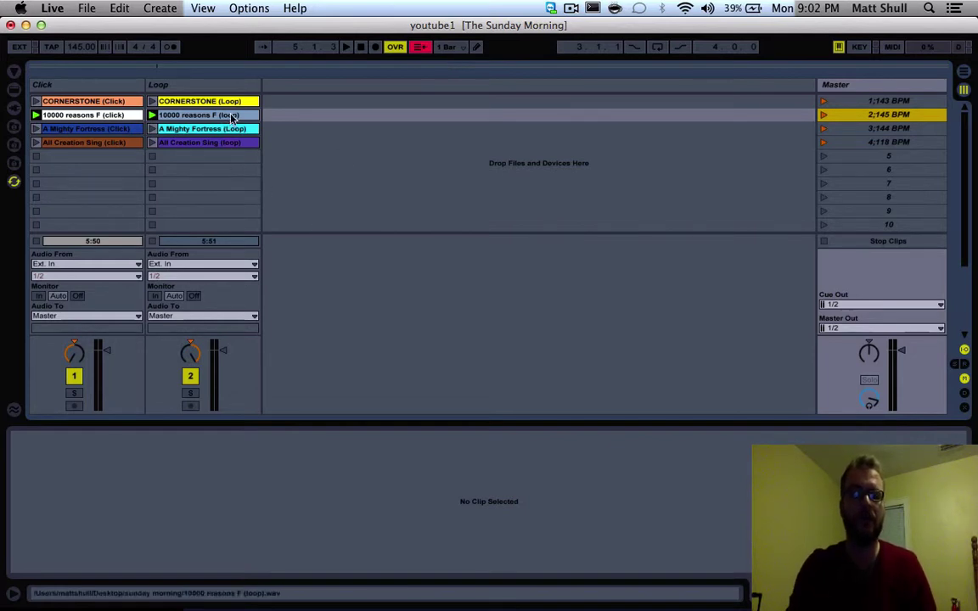
Set global launch quantization to None, then test switching from CORNERSTONE to 10000 reasons F and stop.
left_click(454, 49)
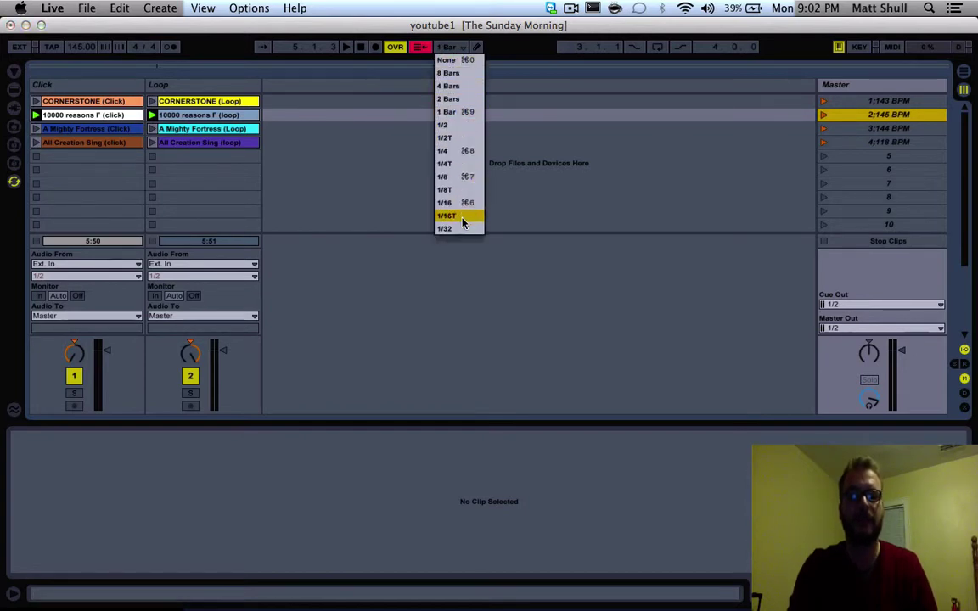
left_click(454, 60)
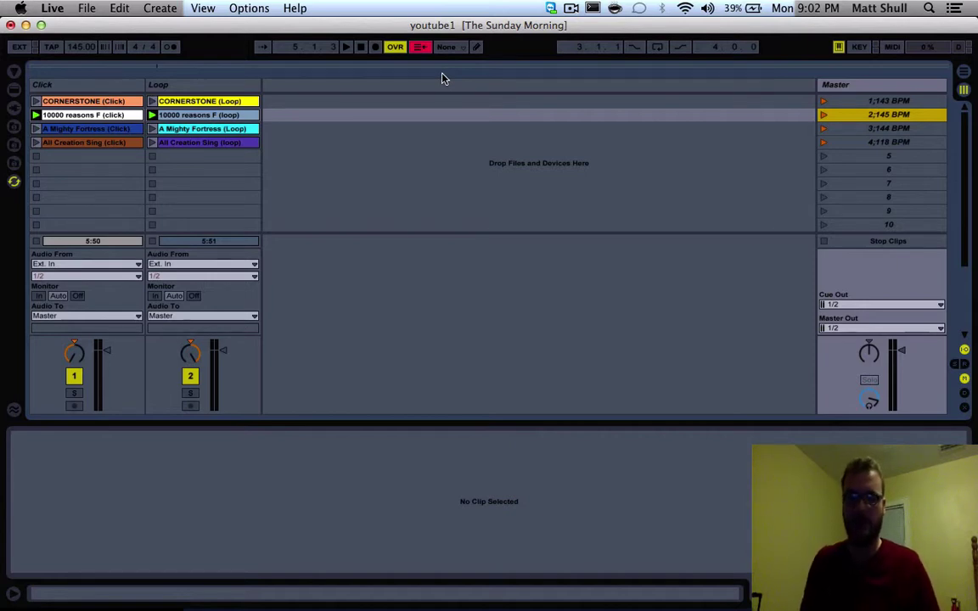
key("Up")
key("Return")
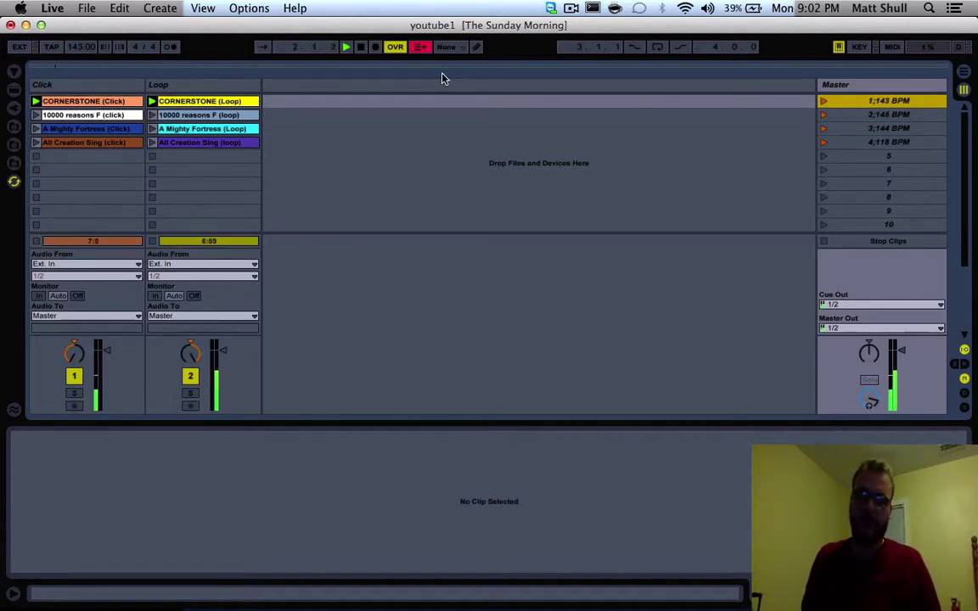
key("Down")
key("Return")
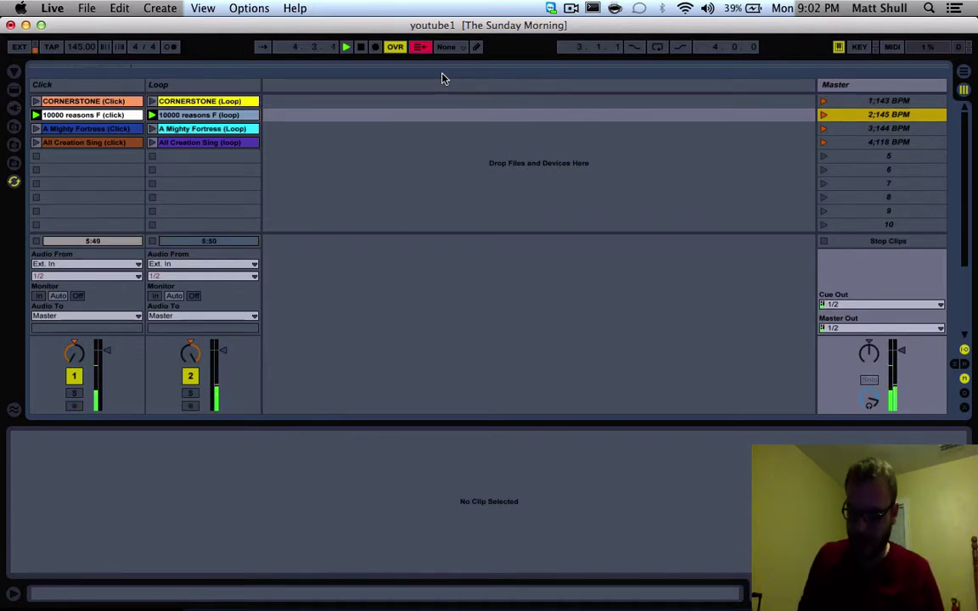
key("space")
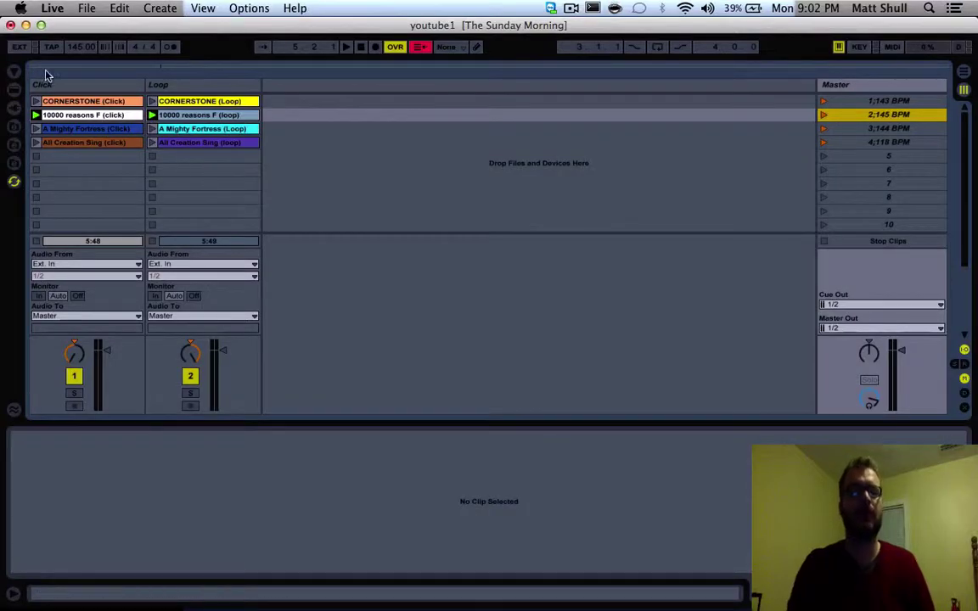
In Preferences > MIDI, set control surface 6 input to USB MIDI Interface and close Preferences.
left_click(54, 7)
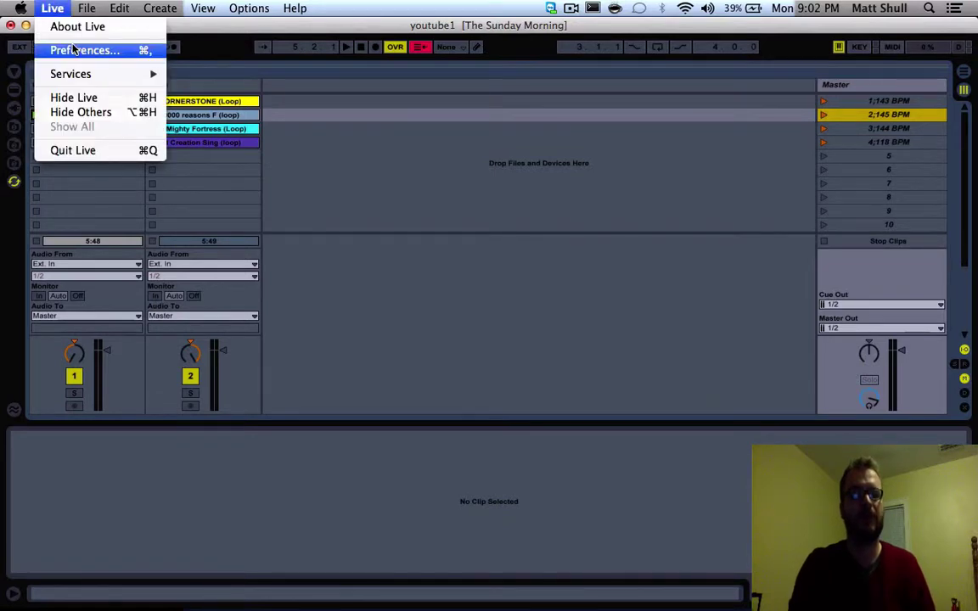
left_click(66, 49)
left_click(501, 174)
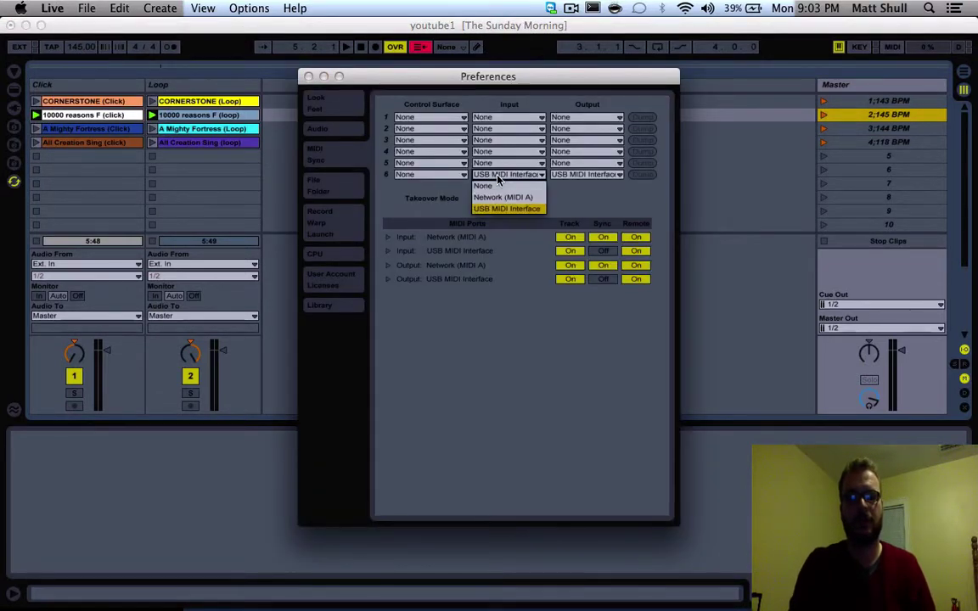
left_click(498, 210)
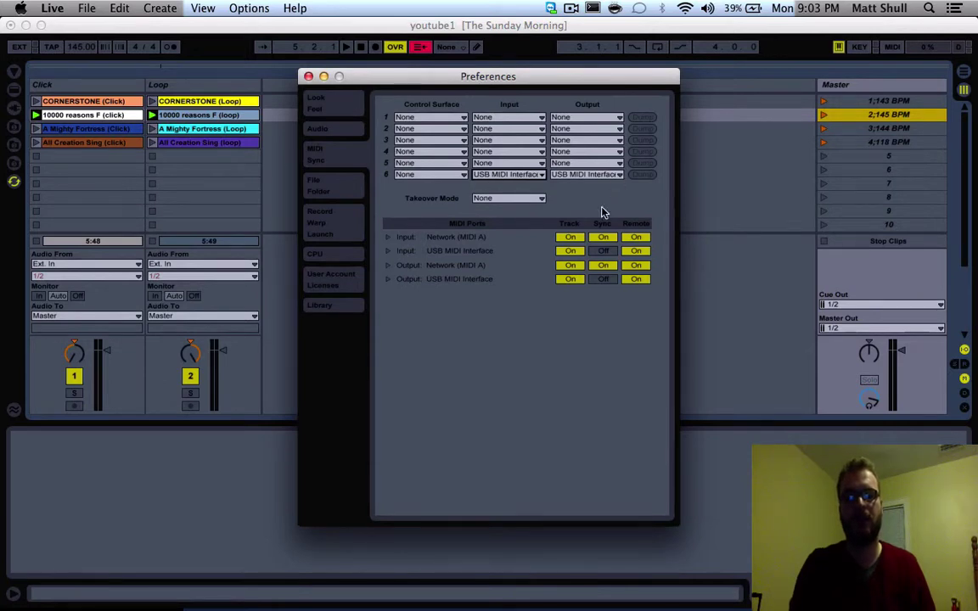
left_click(308, 76)
Check the pedal mappings on scenes 3 and 4 in MIDI Map Mode, then exit MIDI Map Mode.
left_click(892, 47)
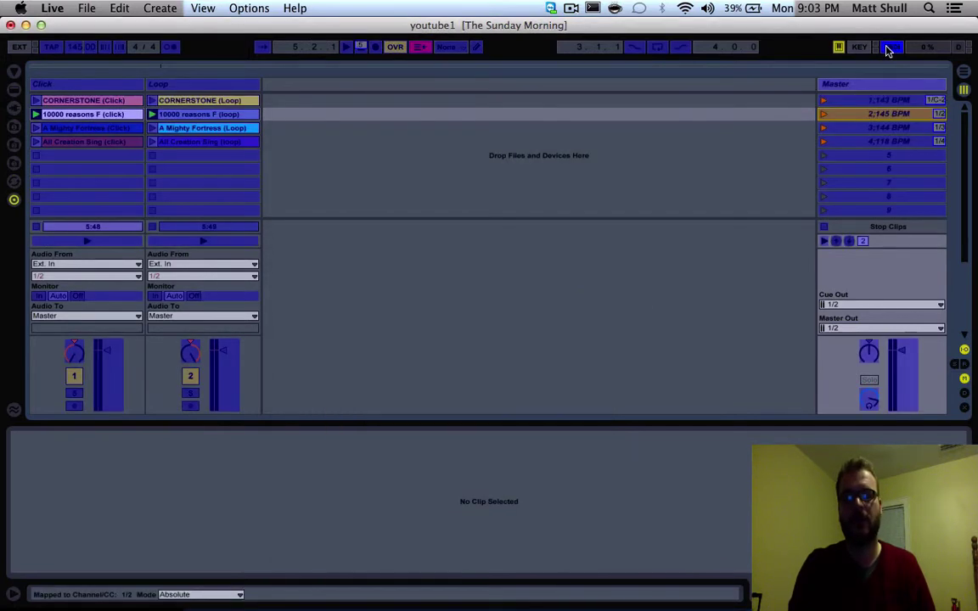
left_click(895, 128)
left_click(896, 143)
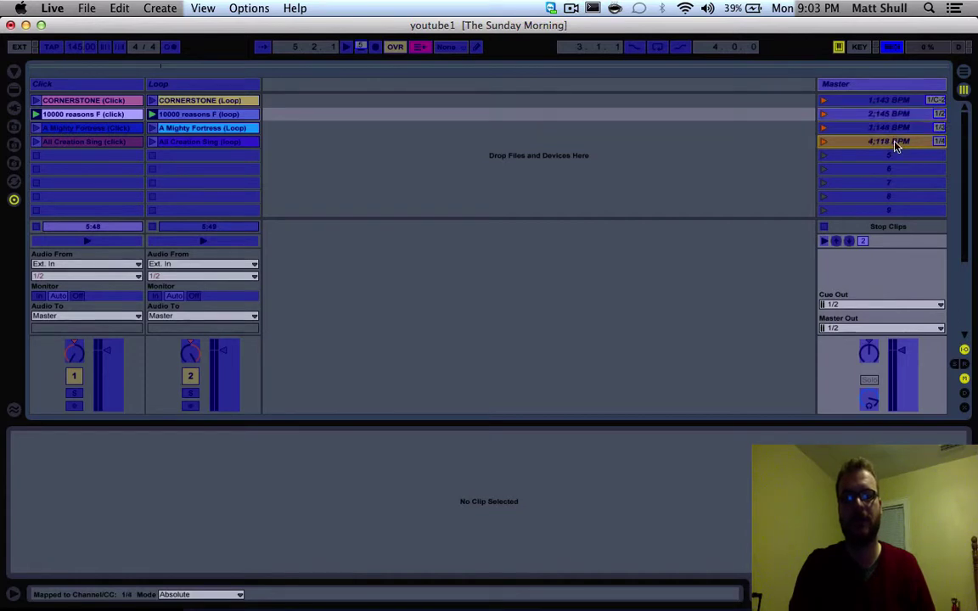
left_click(891, 50)
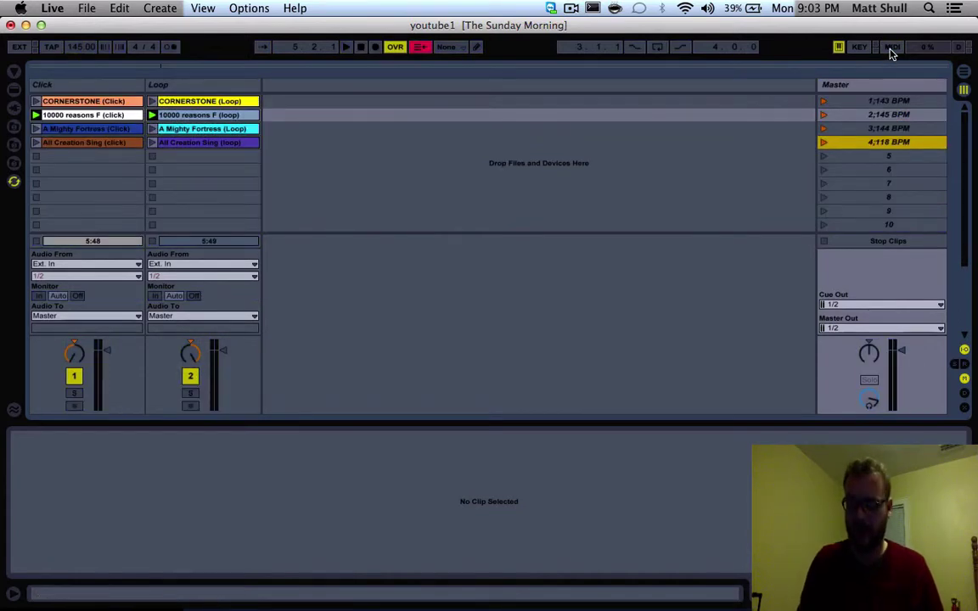